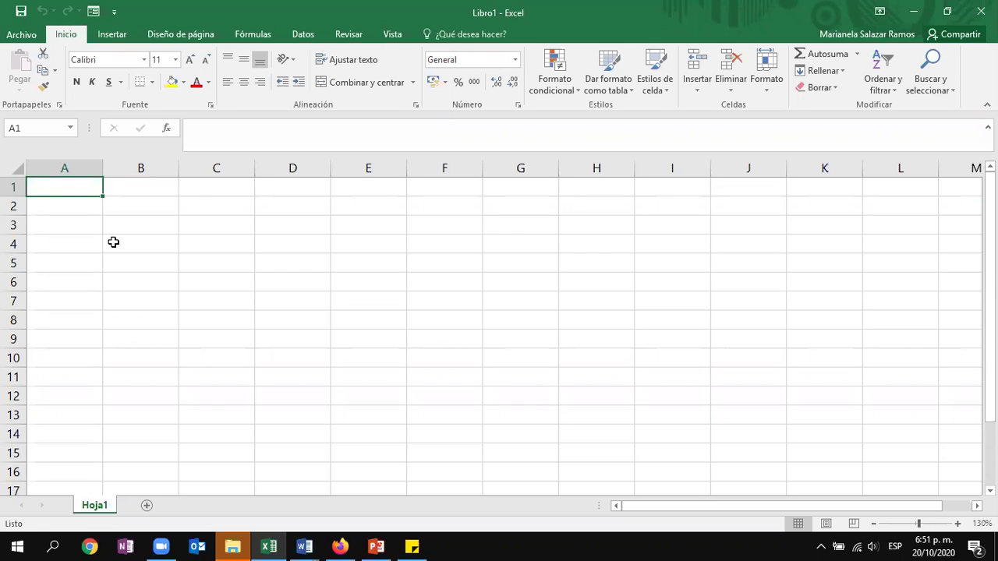
Enter =ALEATORIO.ENTRE(2000;5000) in cell A1 and fill the formula down through A220
{"action": "type", "text": "="}
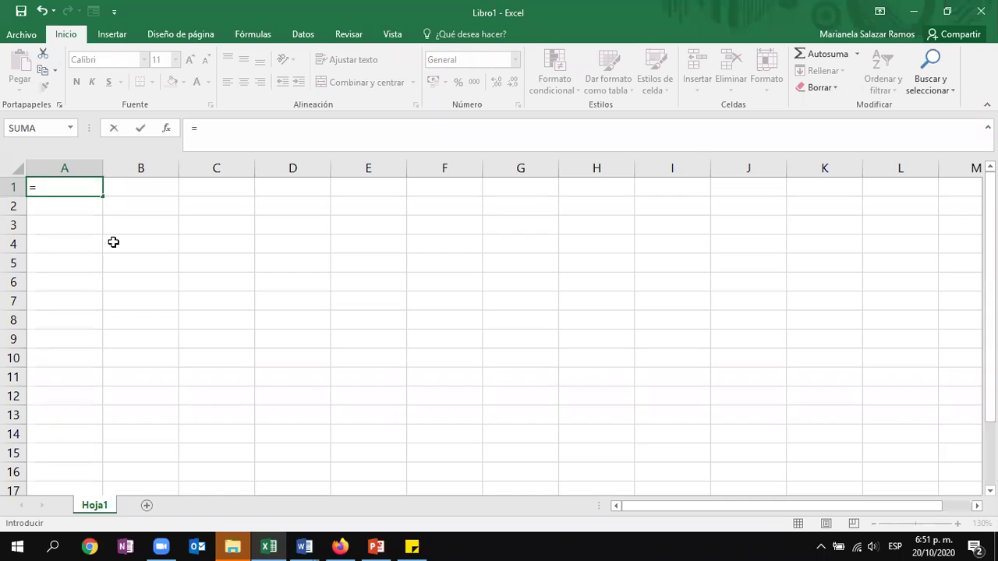
{"action": "type", "text": "aleatorio.entre("}
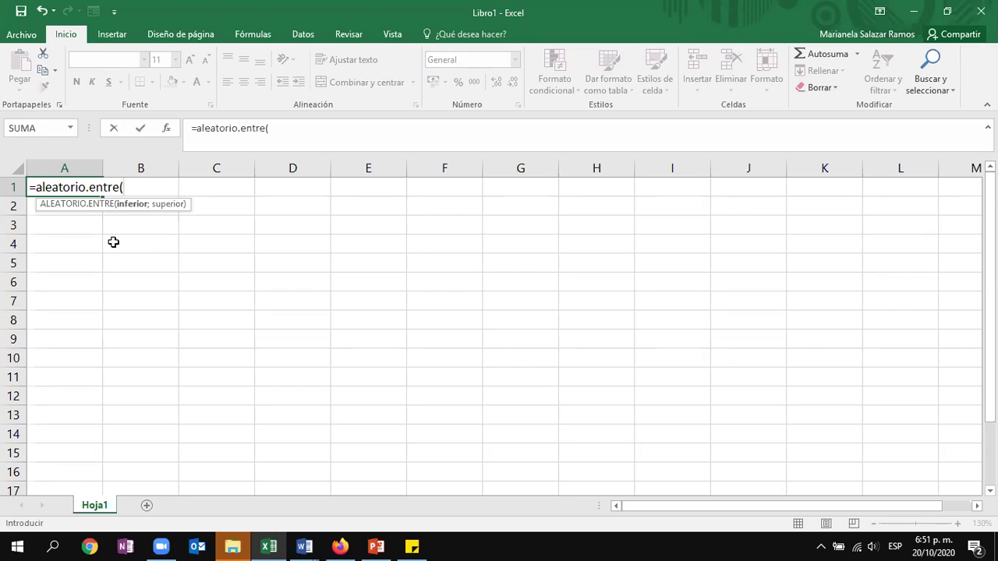
{"action": "type", "text": "2000;5000)"}
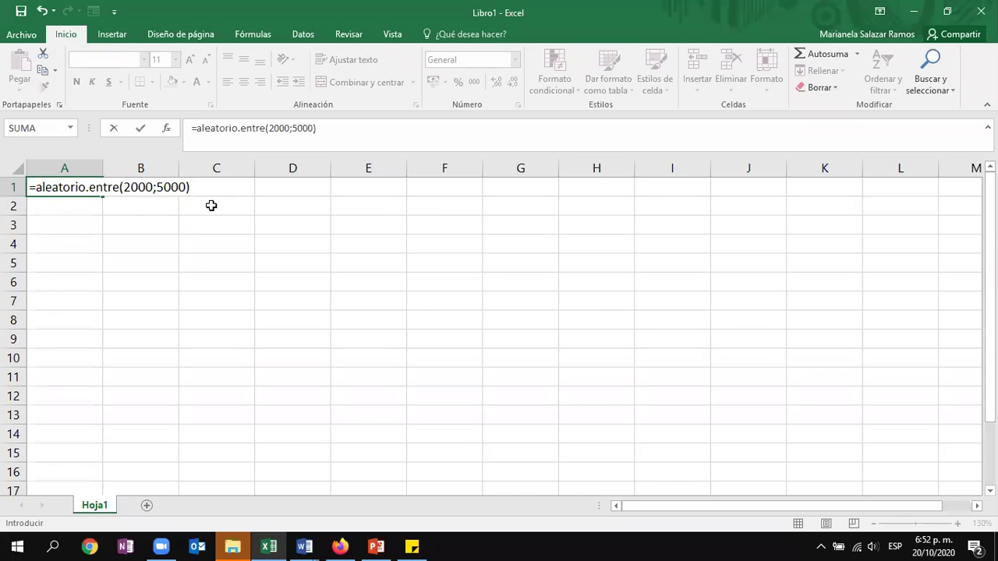
{"action": "key", "text": "Return"}
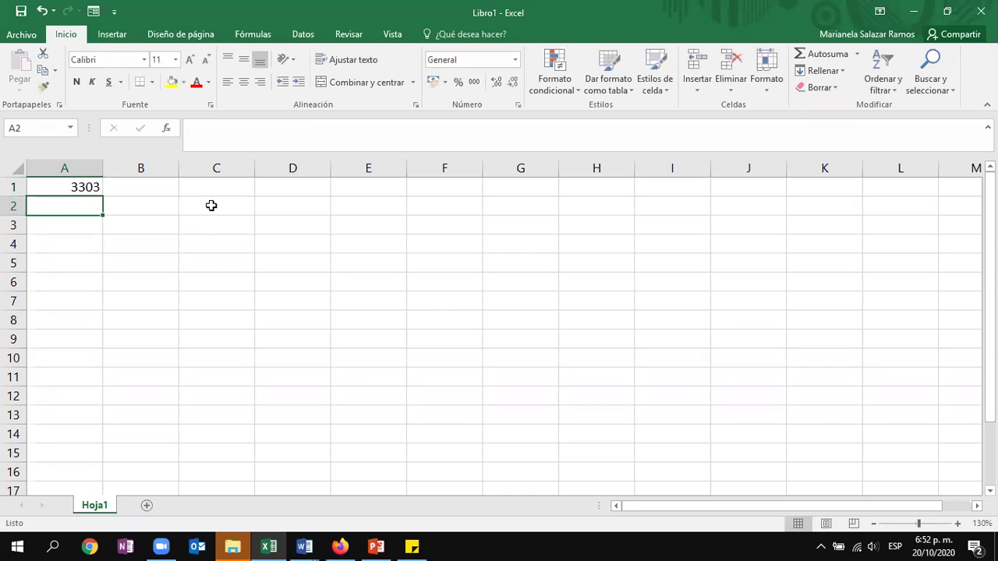
{"action": "left_click", "coordinate": [97, 188]}
{"action": "left_click_drag", "start_coordinate": [103, 200], "coordinate": [80, 463]}
Copy the random numbers in column A and paste them as values only starting at cell C1
{"action": "key", "text": "ctrl+c"}
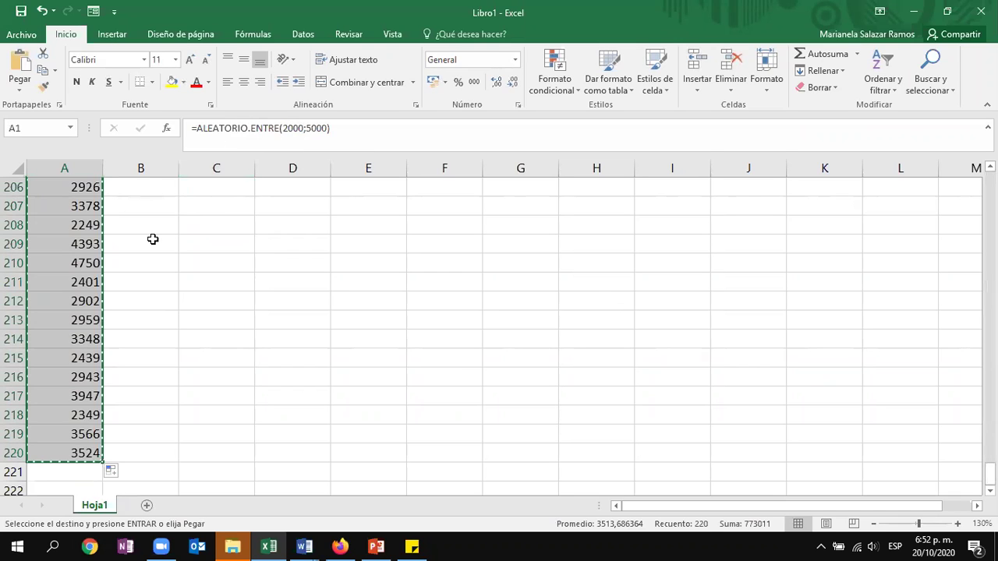
{"action": "scroll", "coordinate": [153, 240], "scroll_direction": "up", "scroll_amount": 20}
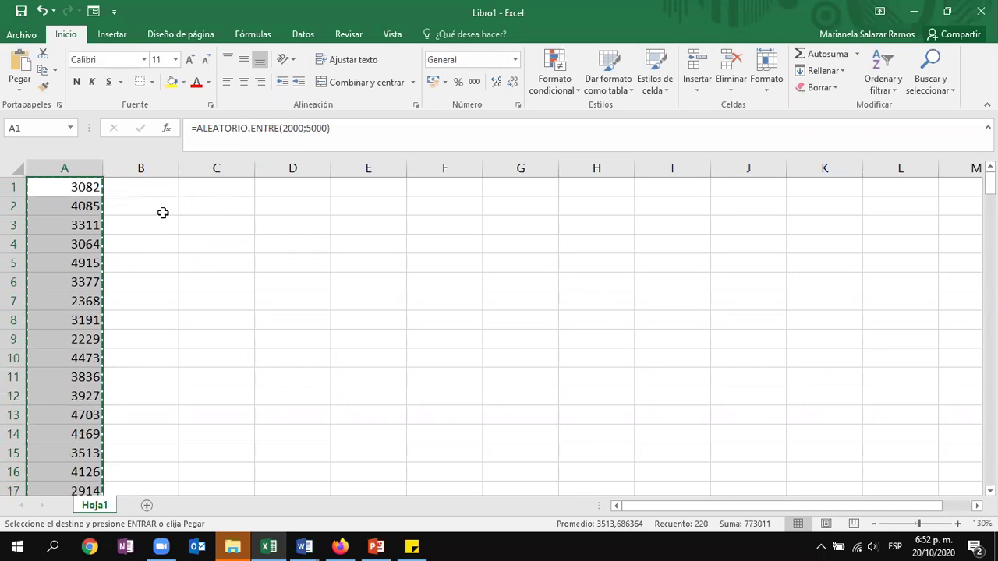
{"action": "left_click", "coordinate": [207, 184]}
{"action": "left_click", "coordinate": [20, 89]}
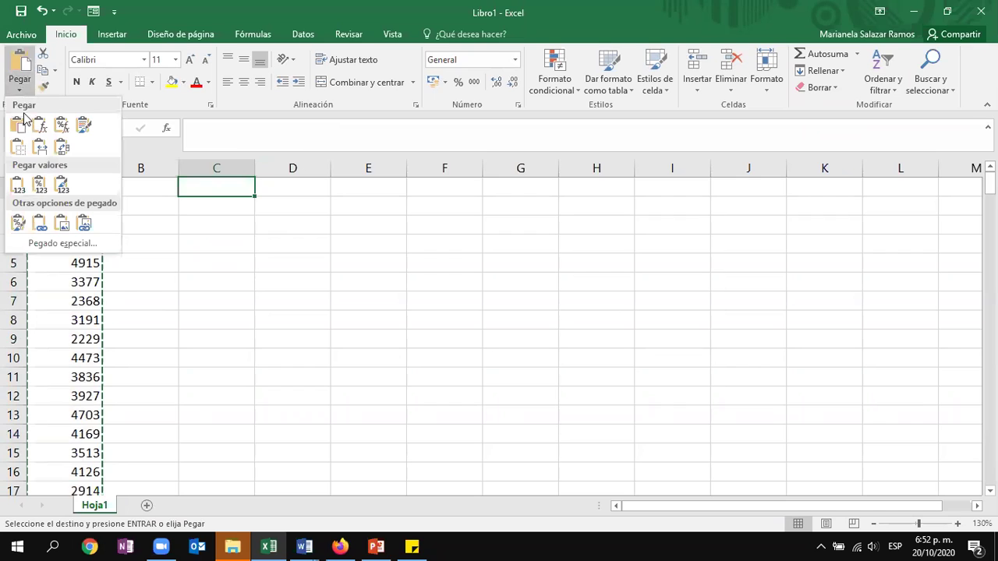
{"action": "left_click", "coordinate": [18, 185]}
Recalculate the sheet to compare column A with the pasted values, and inspect the formula in cell A2
{"action": "left_click", "coordinate": [312, 262]}
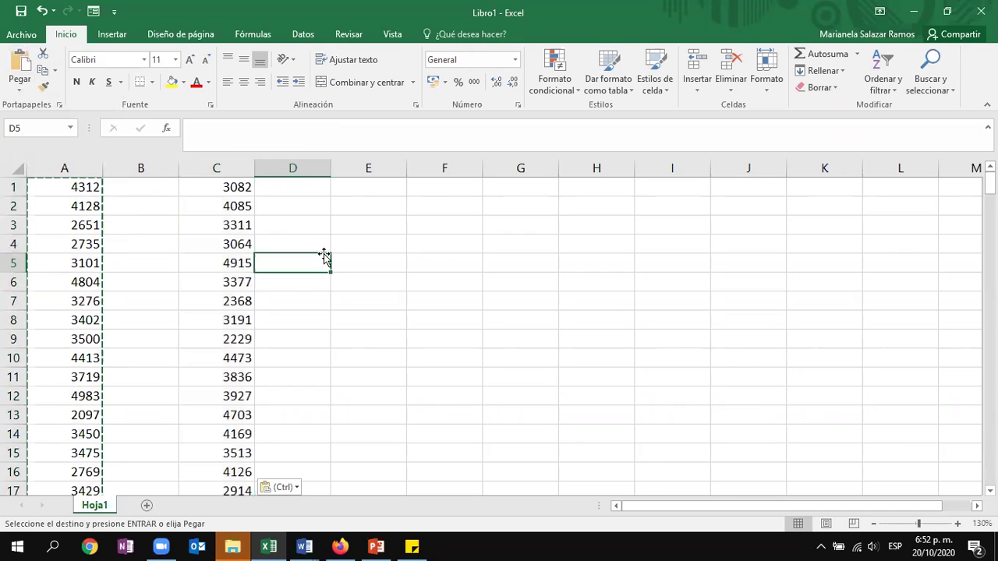
{"action": "key", "text": "F9"}
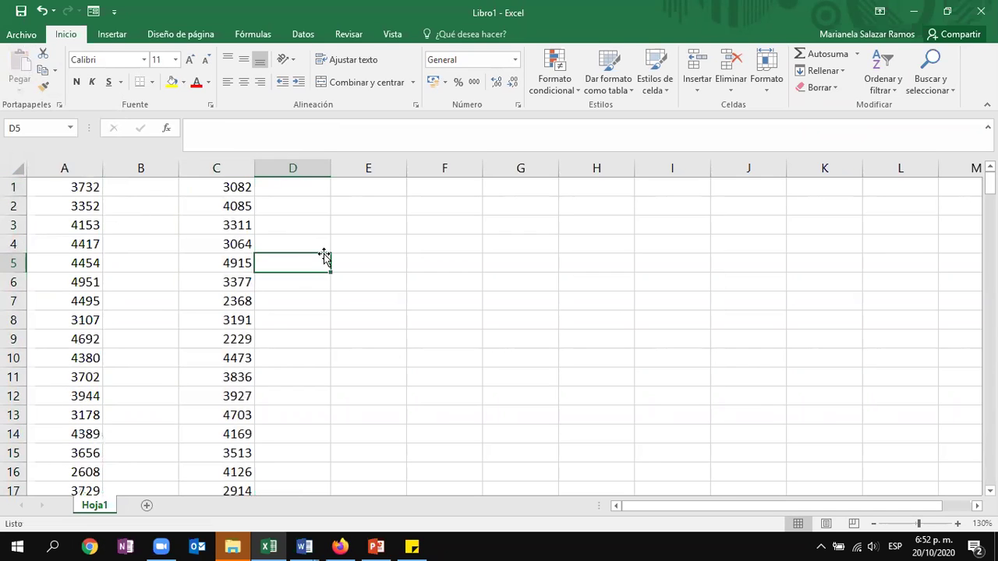
{"action": "left_click", "coordinate": [136, 208]}
{"action": "left_click", "coordinate": [76, 208]}
{"action": "double_click", "coordinate": [76, 208]}
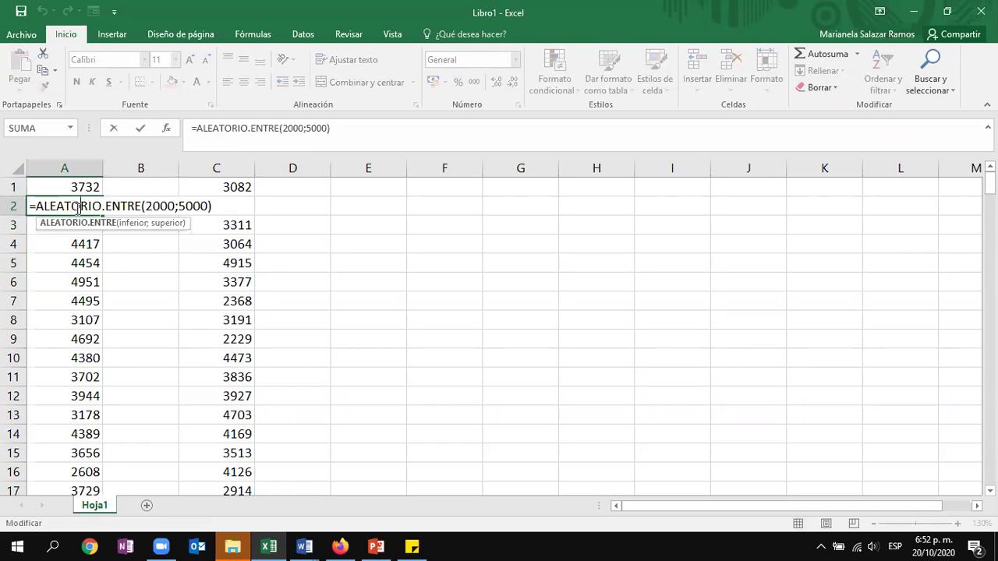
{"action": "key", "text": "Return"}
Copy the fixed values in C1:C220
{"action": "left_click", "coordinate": [237, 183]}
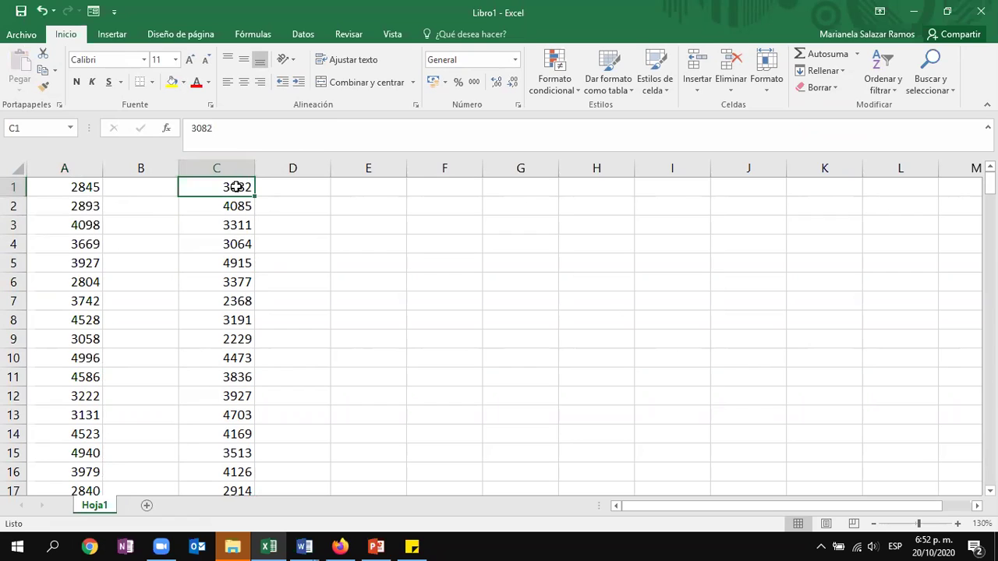
{"action": "key", "text": "ctrl+shift+Down"}
{"action": "key", "text": "ctrl+c"}
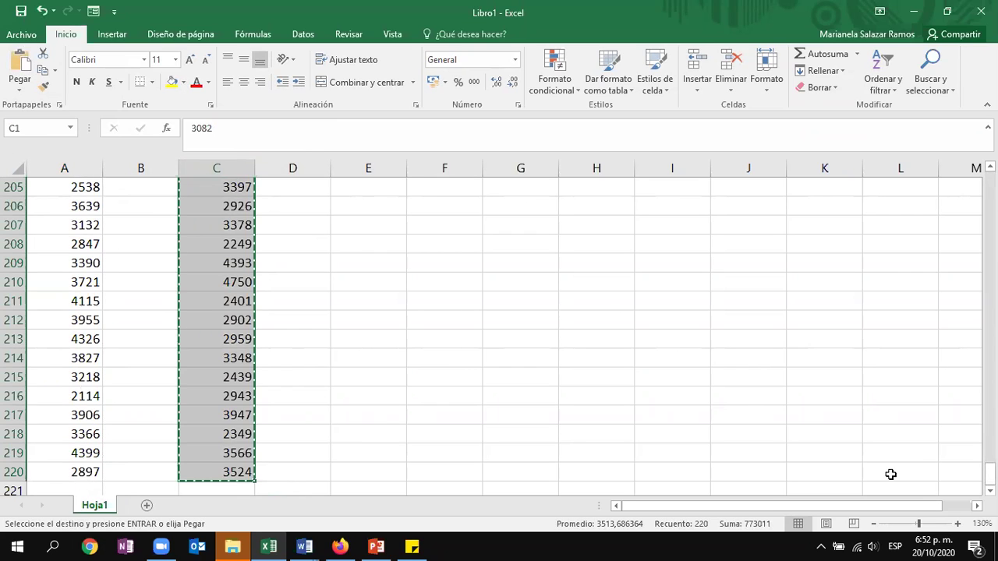
Open Minitab from the desktop and cancel its update offer
{"action": "left_click", "coordinate": [995, 549]}
{"action": "double_click", "coordinate": [114, 108]}
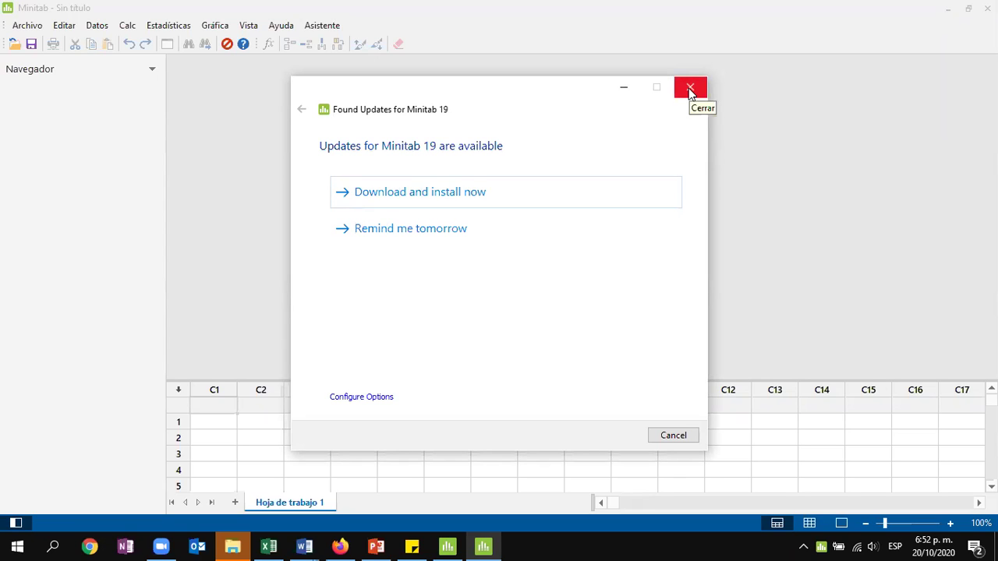
{"action": "left_click", "coordinate": [685, 438]}
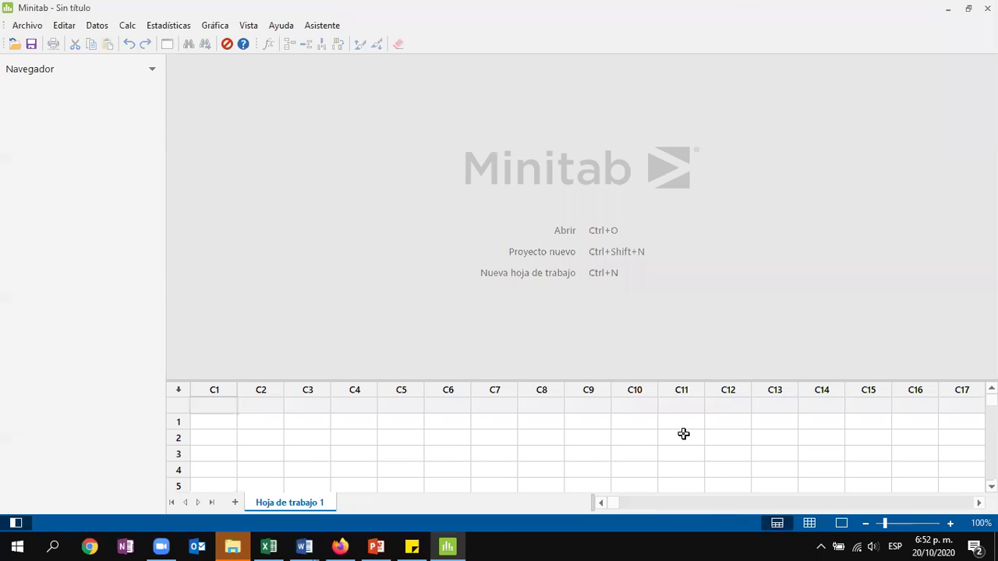
Name worksheet column C1 "Datos"
{"action": "left_click", "coordinate": [211, 408]}
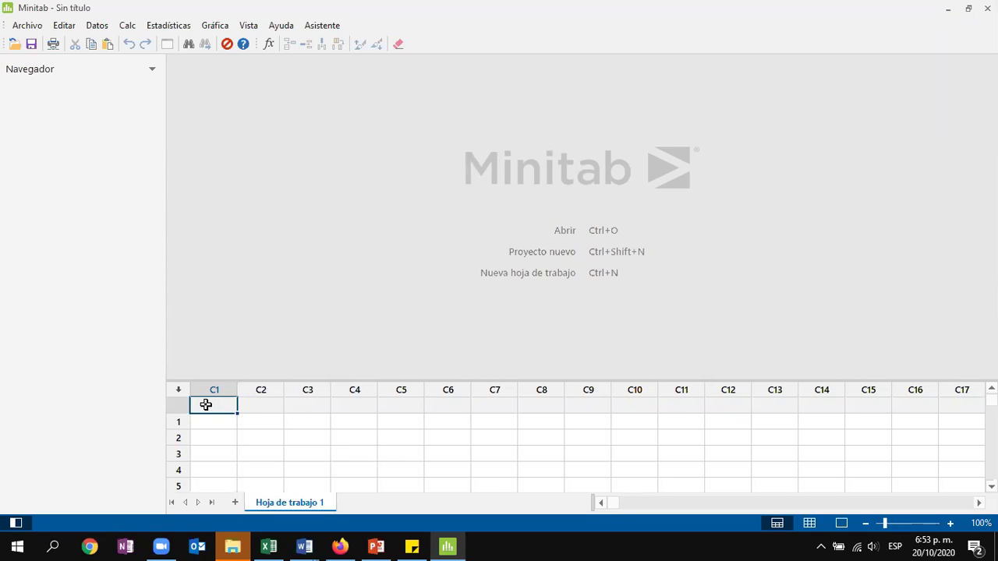
{"action": "type", "text": "DAtos"}
{"action": "key", "text": "BackSpace"}
{"action": "key", "text": "BackSpace"}
{"action": "key", "text": "BackSpace"}
{"action": "key", "text": "BackSpace"}
{"action": "type", "text": "atos"}
Paste the copied values into the Datos column starting at row 1 and look through the pasted data
{"action": "left_click", "coordinate": [225, 423]}
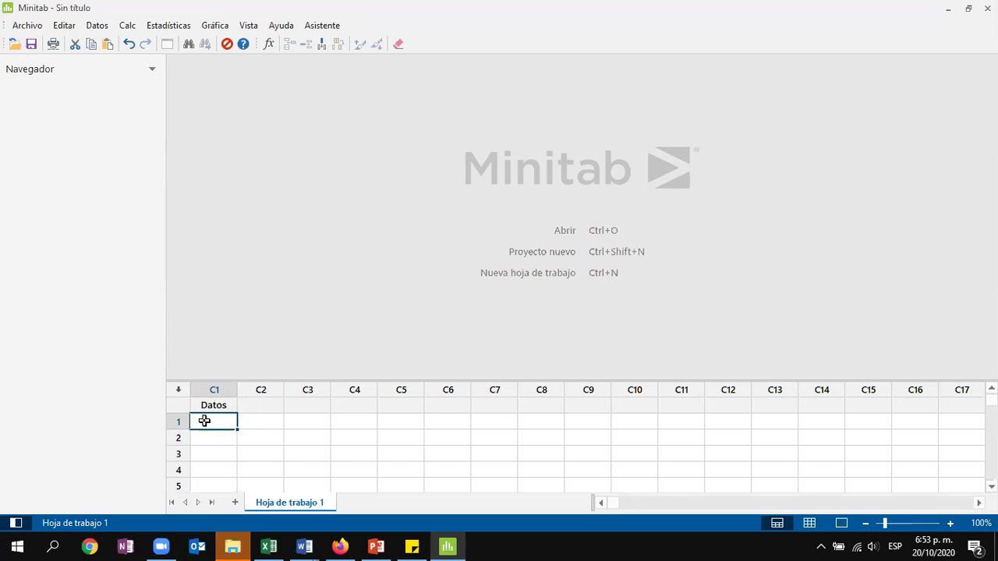
{"action": "key", "text": "ctrl+v"}
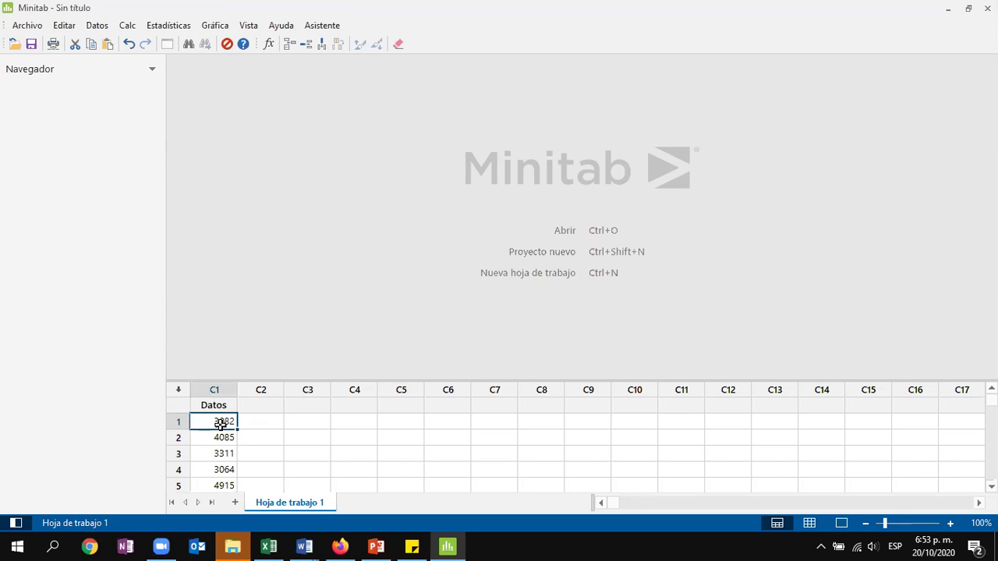
{"action": "scroll", "coordinate": [221, 423], "scroll_direction": "down", "scroll_amount": 20}
{"action": "scroll", "coordinate": [221, 423], "scroll_direction": "down", "scroll_amount": 20}
{"action": "scroll", "coordinate": [221, 423], "scroll_direction": "down", "scroll_amount": 10}
{"action": "scroll", "coordinate": [220, 423], "scroll_direction": "up", "scroll_amount": 10}
{"action": "scroll", "coordinate": [221, 452], "scroll_direction": "up", "scroll_amount": 20}
Start Mostrar estadísticos descriptivos and assign Datos as the variable
{"action": "left_click", "coordinate": [168, 25]}
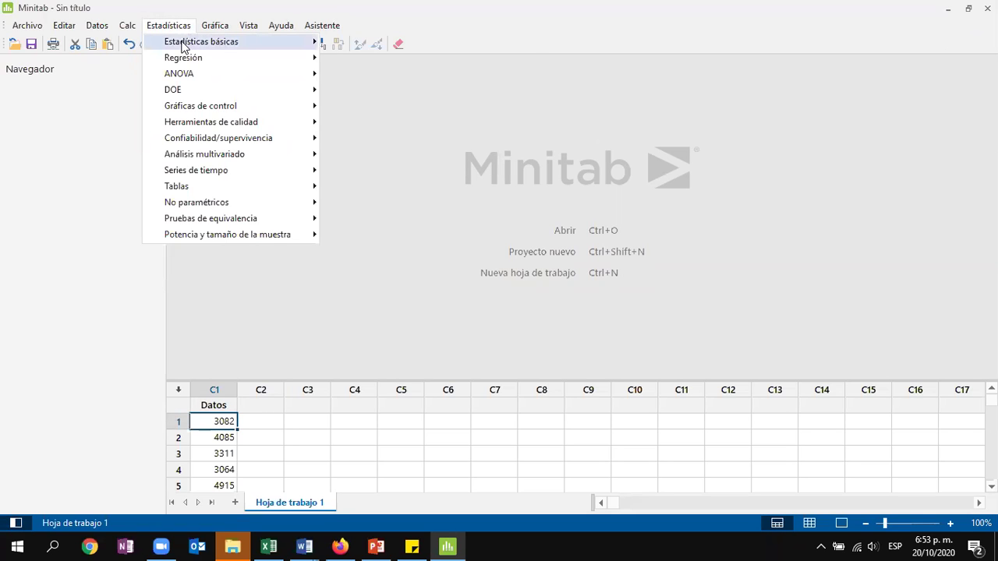
{"action": "mouse_move", "coordinate": [183, 46]}
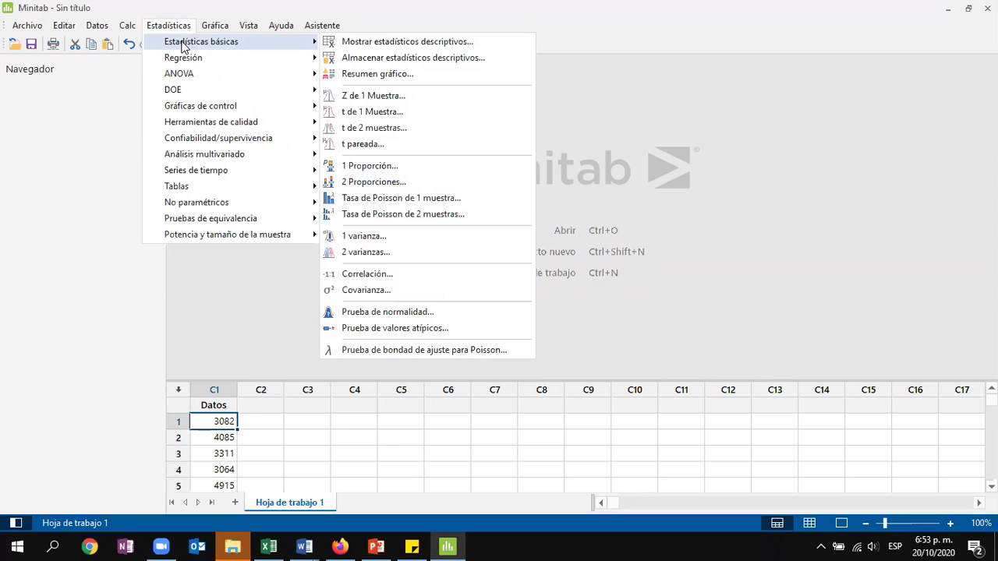
{"action": "left_click", "coordinate": [392, 45]}
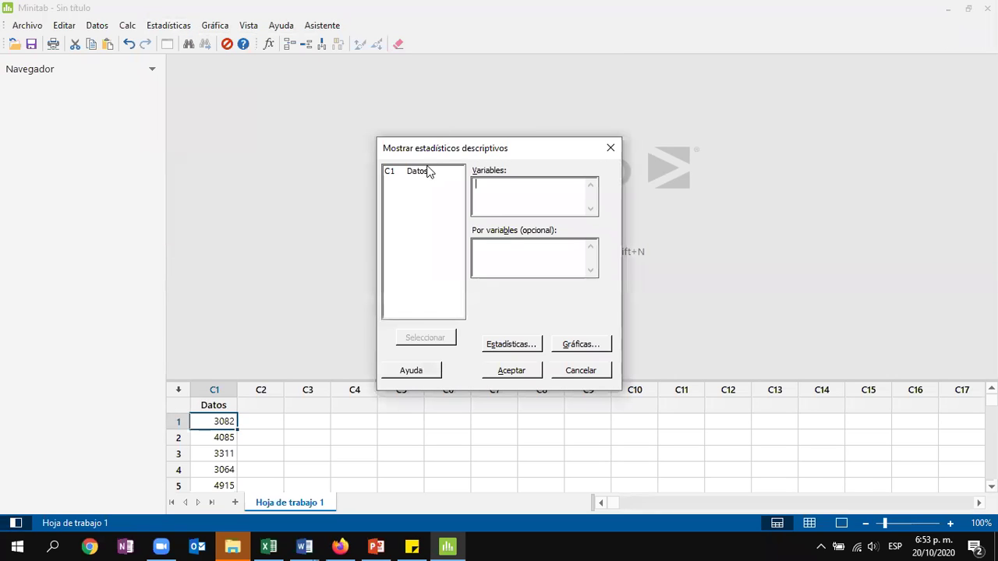
{"action": "double_click", "coordinate": [426, 173]}
Clear the preselected statistics and choose Media, Desviación estándar, Coeficiente de variación, Primer cuartil, Mediana, Tercer cuartil and Moda
{"action": "left_click", "coordinate": [536, 347]}
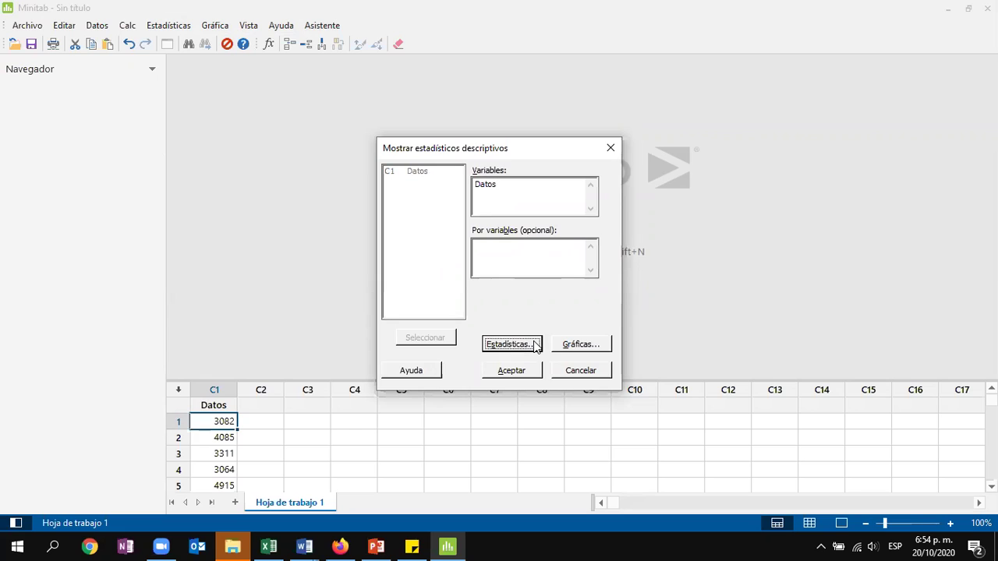
{"action": "left_click", "coordinate": [579, 312]}
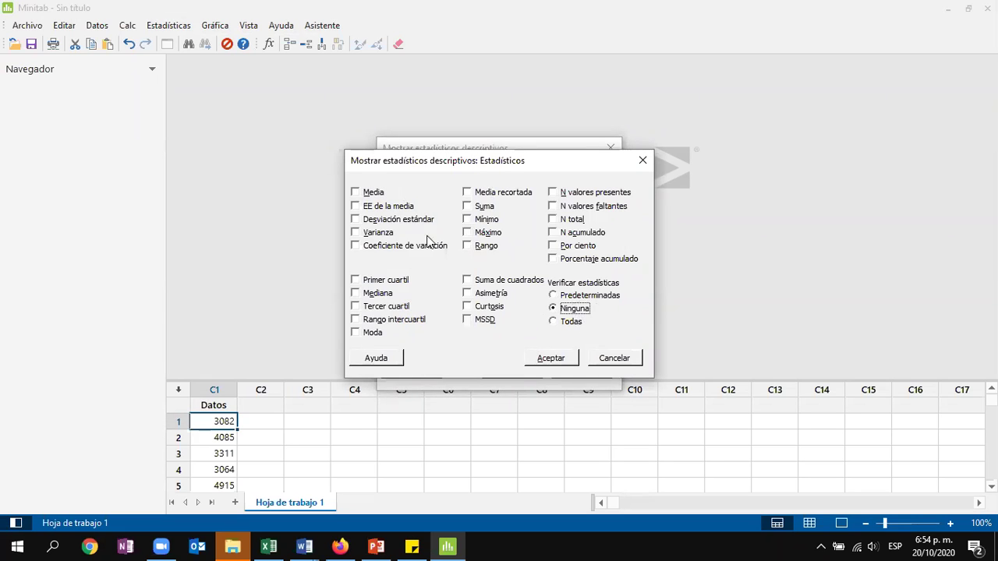
{"action": "left_click", "coordinate": [381, 192]}
{"action": "left_click", "coordinate": [399, 220]}
{"action": "left_click", "coordinate": [387, 246]}
{"action": "left_click", "coordinate": [392, 293]}
{"action": "left_click", "coordinate": [394, 307]}
{"action": "left_click", "coordinate": [393, 320]}
{"action": "left_click", "coordinate": [388, 279]}
{"action": "left_click", "coordinate": [388, 321]}
{"action": "left_click", "coordinate": [373, 333]}
{"action": "left_click", "coordinate": [483, 221]}
{"action": "left_click", "coordinate": [480, 233]}
{"action": "left_click", "coordinate": [481, 232]}
{"action": "left_click", "coordinate": [483, 220]}
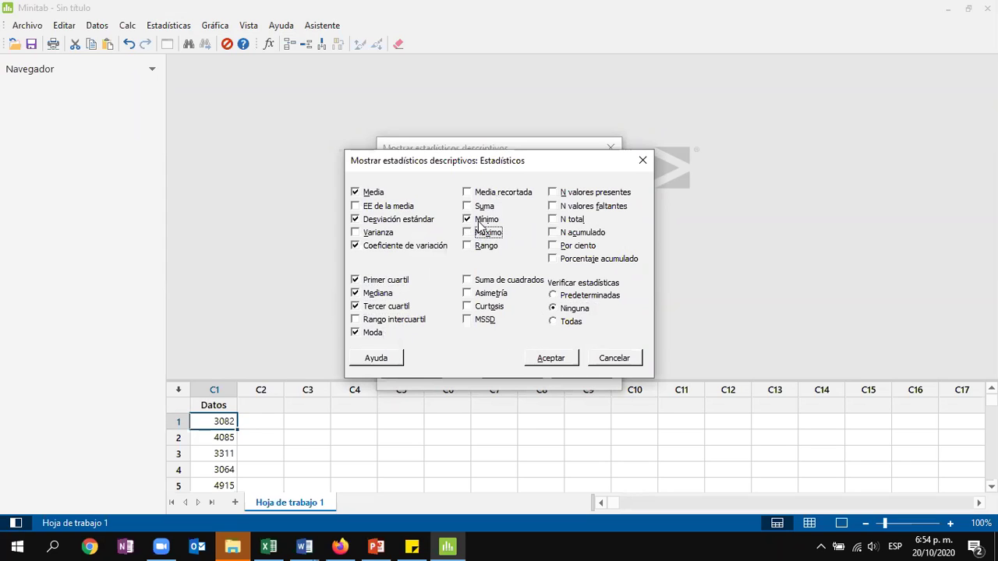
Deselect Desviación estándar, Coeficiente de variación and Moda, keep Mediana selected, and generate the descriptive statistics
{"action": "left_click", "coordinate": [387, 293]}
{"action": "left_click", "coordinate": [375, 221]}
{"action": "left_click", "coordinate": [381, 247]}
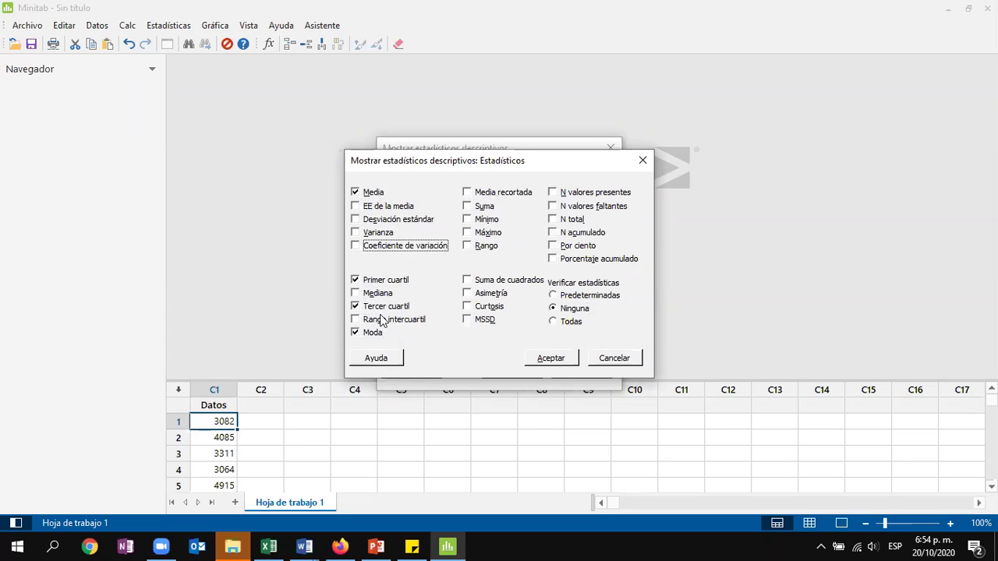
{"action": "left_click", "coordinate": [383, 294]}
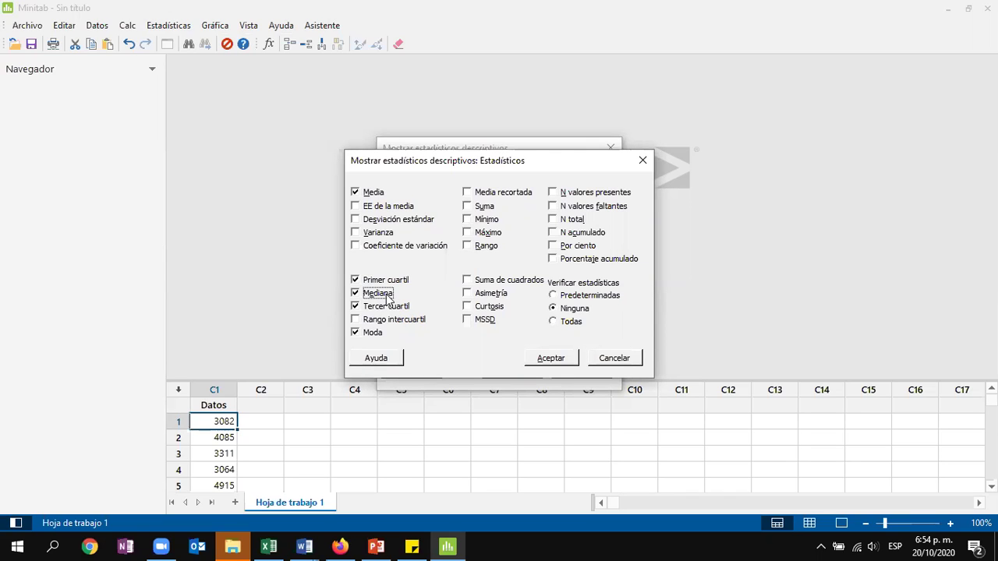
{"action": "left_click", "coordinate": [377, 334]}
{"action": "left_click", "coordinate": [553, 357]}
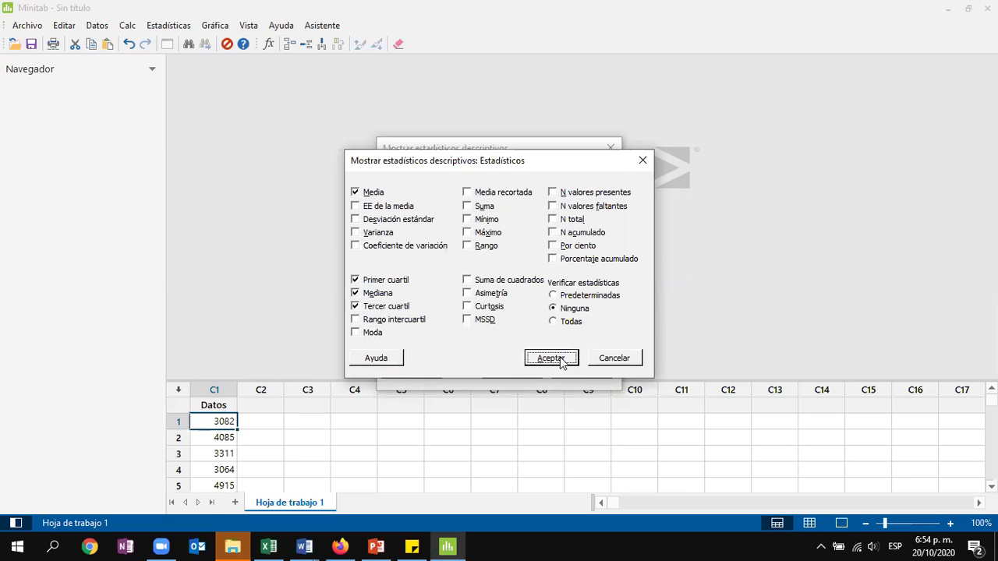
{"action": "left_click", "coordinate": [511, 371]}
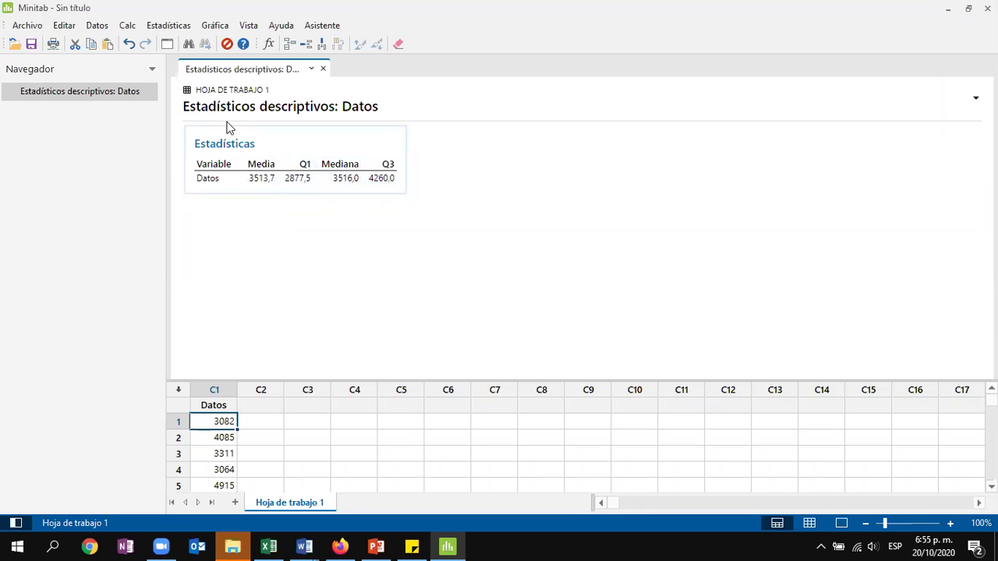
Create a simple one-Y box plot of the Datos column
{"action": "left_click", "coordinate": [215, 25]}
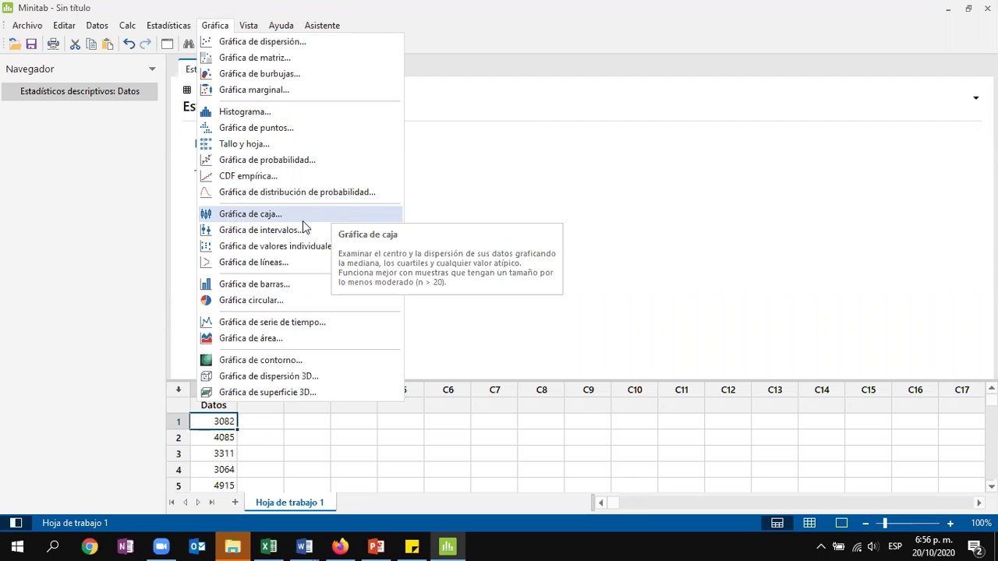
{"action": "left_click", "coordinate": [247, 215]}
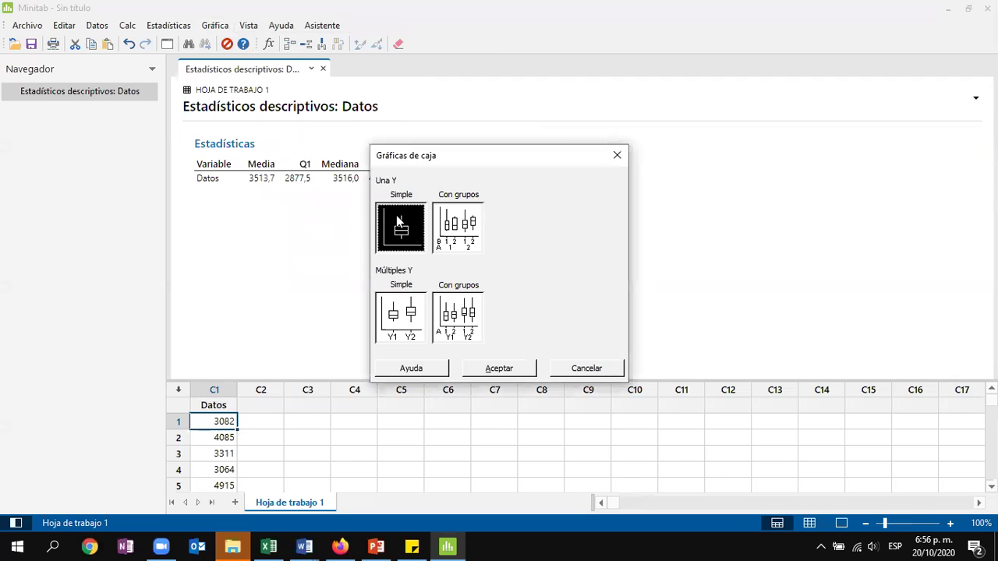
{"action": "left_click", "coordinate": [454, 227]}
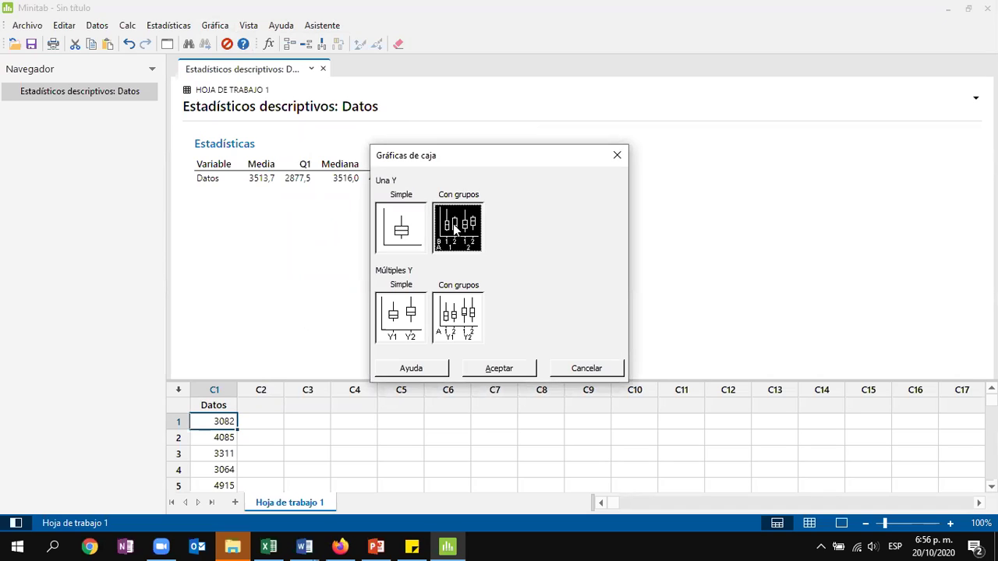
{"action": "left_click", "coordinate": [402, 228]}
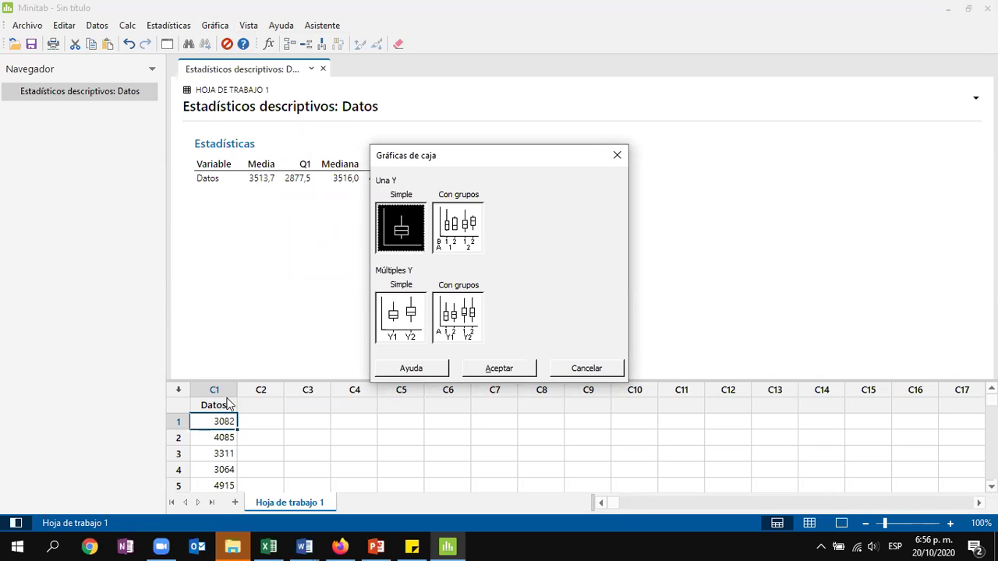
{"action": "left_click", "coordinate": [499, 367]}
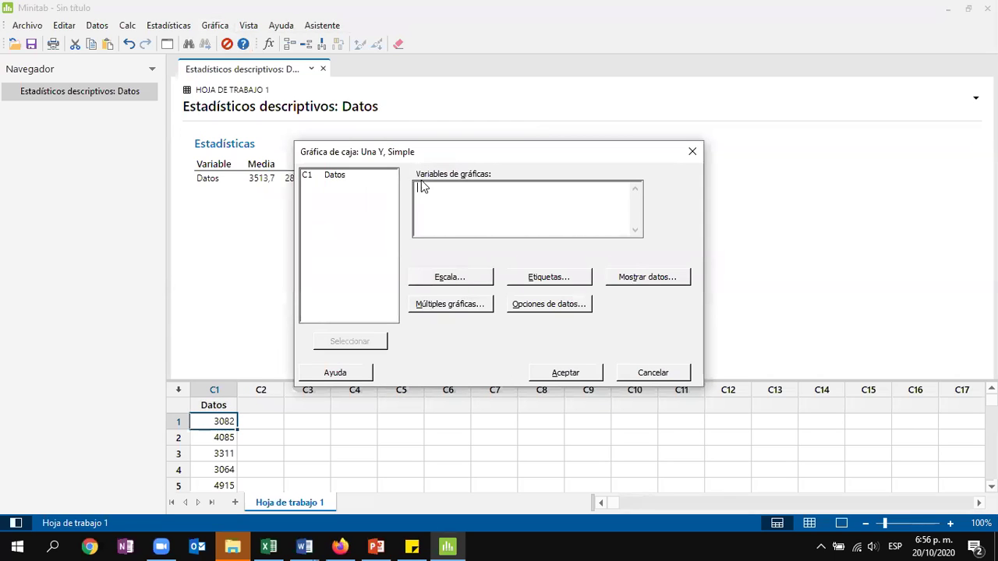
{"action": "double_click", "coordinate": [339, 177]}
{"action": "left_click", "coordinate": [587, 372]}
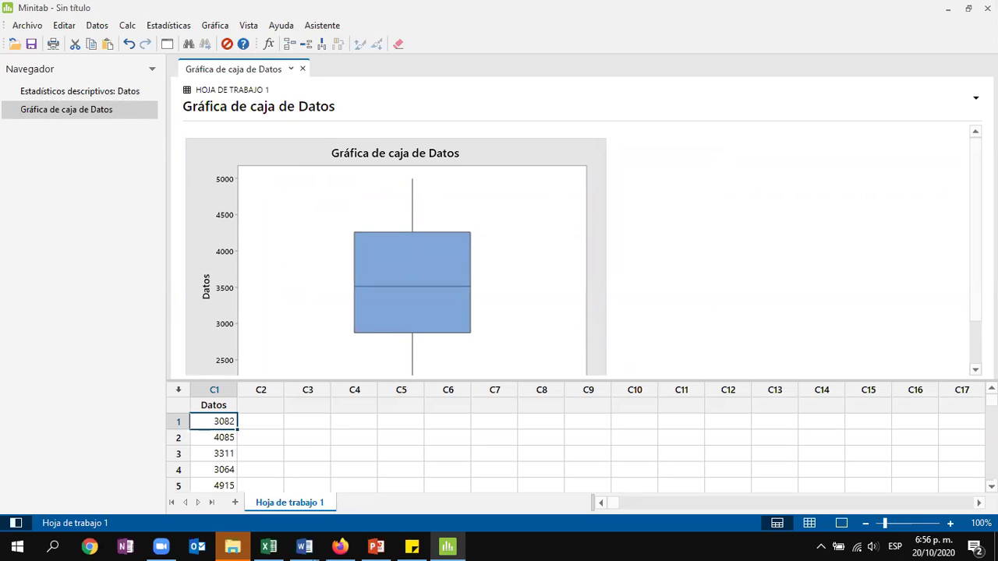
Send the Datos box plot to PowerPoint
{"action": "scroll", "coordinate": [395, 249], "scroll_direction": "down", "scroll_amount": 1}
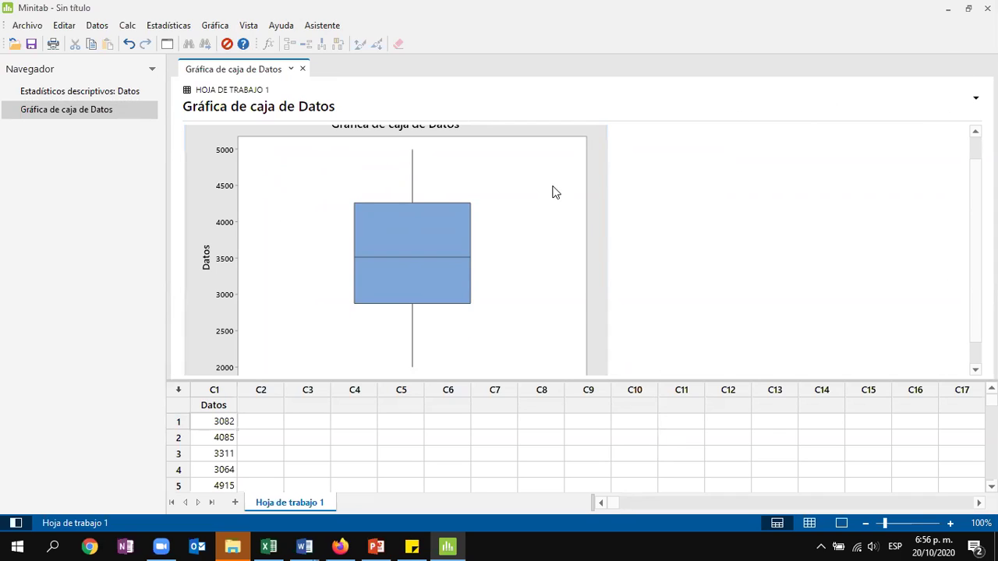
{"action": "right_click", "coordinate": [520, 193]}
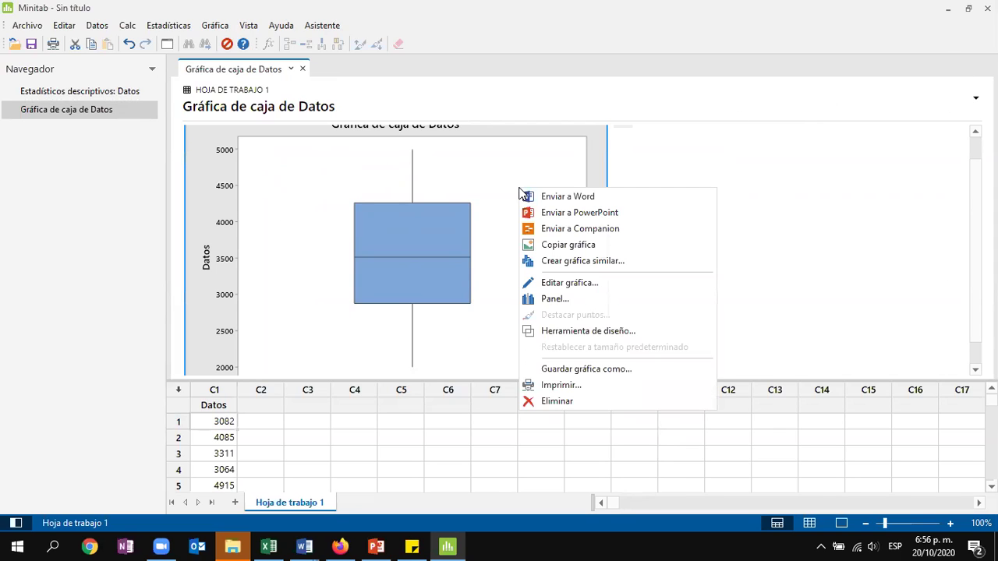
{"action": "left_click", "coordinate": [573, 213]}
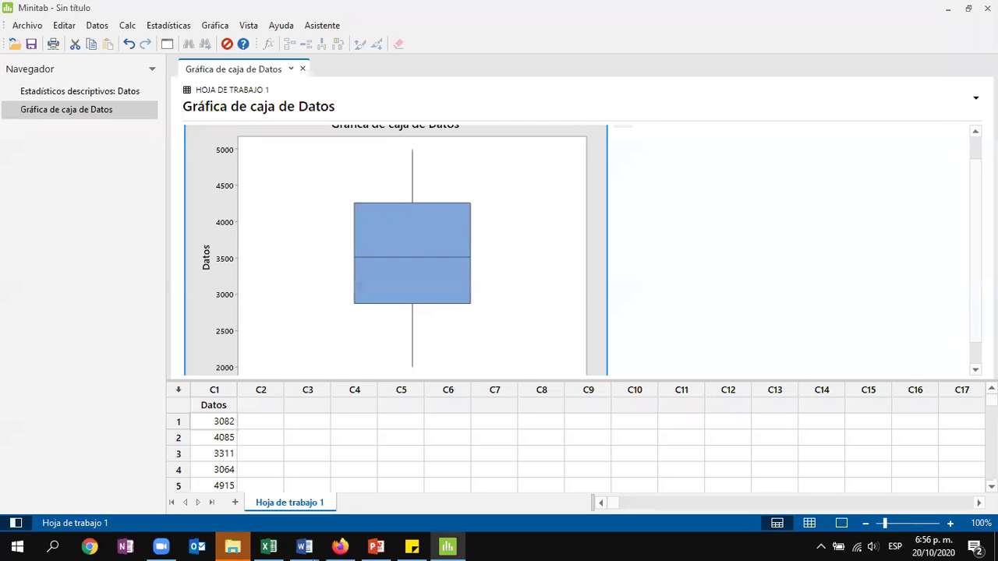
Examine the Datos box plot's first quartile, median, third quartile, interquartile range and whisker ends
{"action": "scroll", "coordinate": [787, 203], "scroll_direction": "up", "scroll_amount": 1}
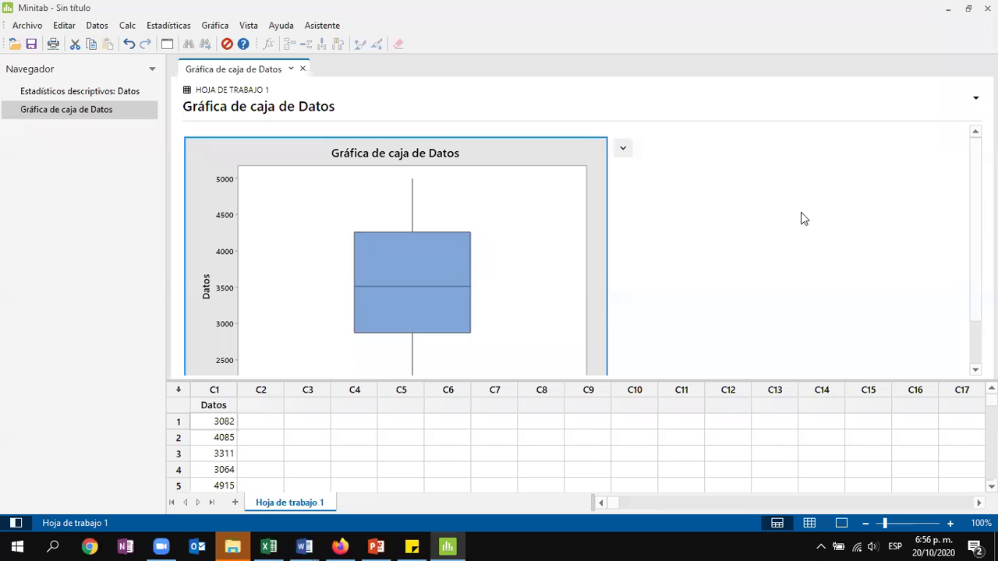
{"action": "mouse_move", "coordinate": [436, 265]}
{"action": "scroll", "coordinate": [500, 237], "scroll_direction": "down", "scroll_amount": 1}
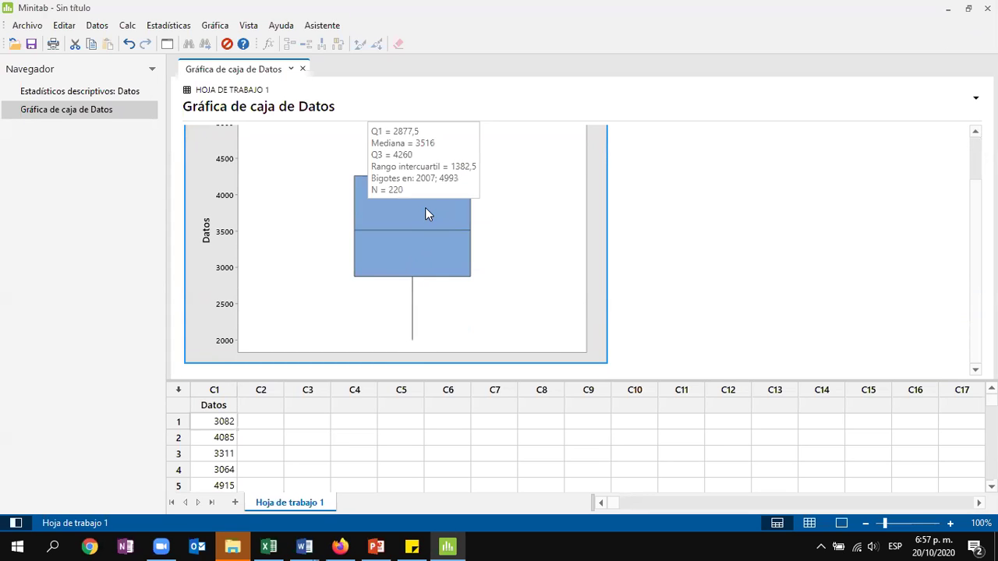
{"action": "mouse_move", "coordinate": [420, 198]}
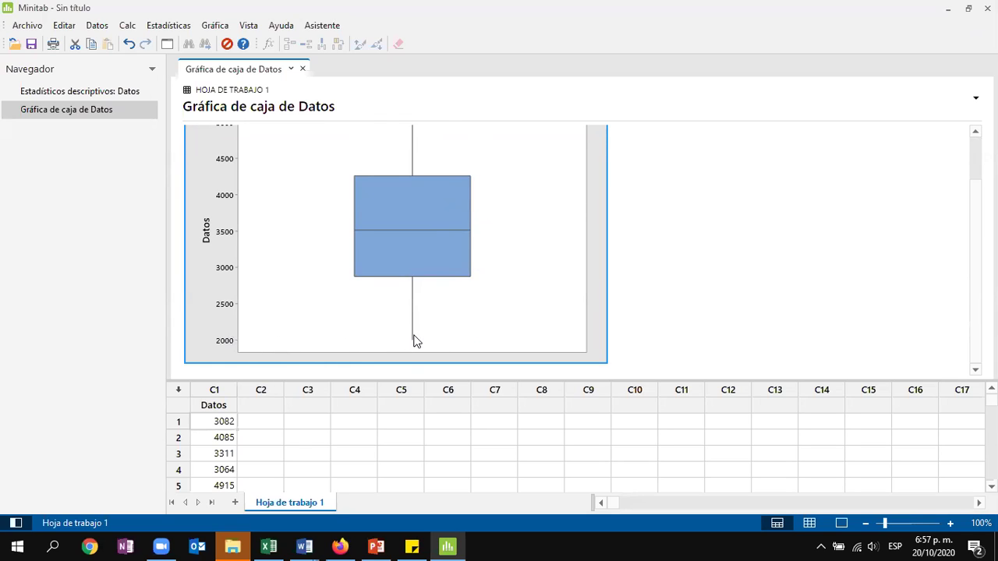
{"action": "mouse_move", "coordinate": [395, 207]}
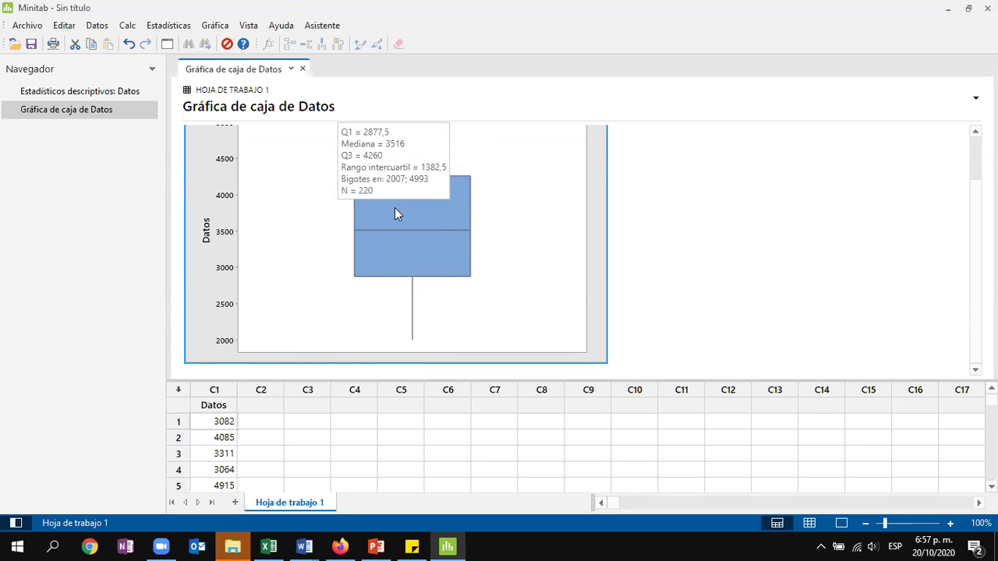
{"action": "scroll", "coordinate": [361, 307], "scroll_direction": "up", "scroll_amount": 2}
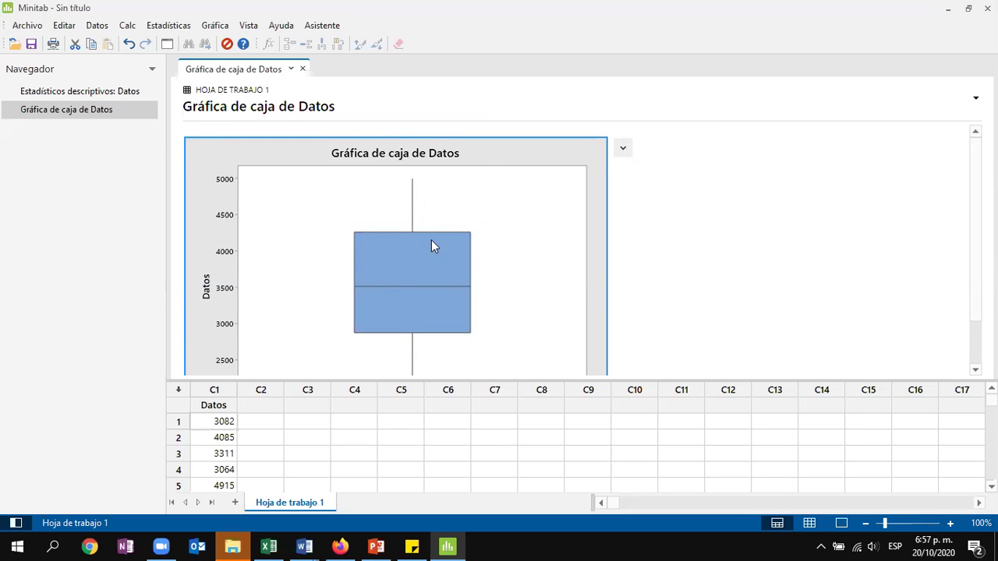
{"action": "mouse_move", "coordinate": [433, 243]}
{"action": "scroll", "coordinate": [428, 353], "scroll_direction": "down", "scroll_amount": 1}
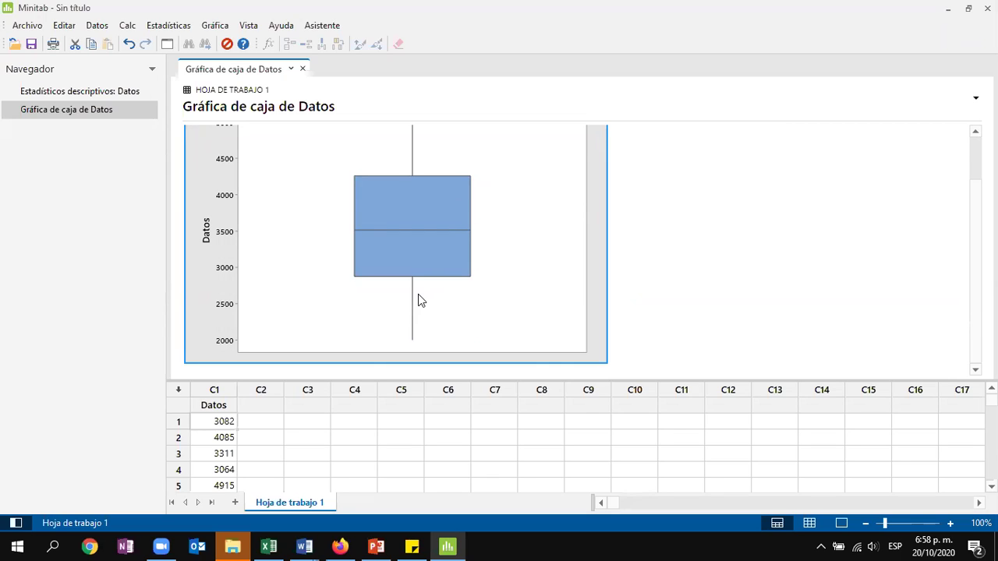
Name worksheet column C4 Datos2
{"action": "left_click", "coordinate": [355, 407]}
{"action": "type", "text": "DAtos"}
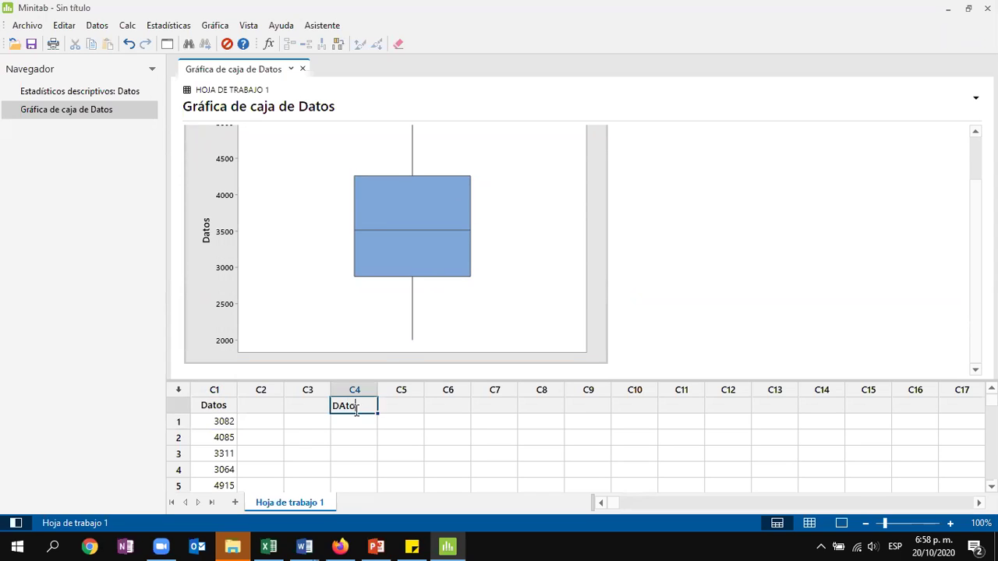
{"action": "key", "text": "BackSpace"}
{"action": "key", "text": "BackSpace"}
{"action": "key", "text": "BackSpace"}
{"action": "key", "text": "BackSpace"}
{"action": "type", "text": "atos"}
{"action": "key", "text": "Return"}
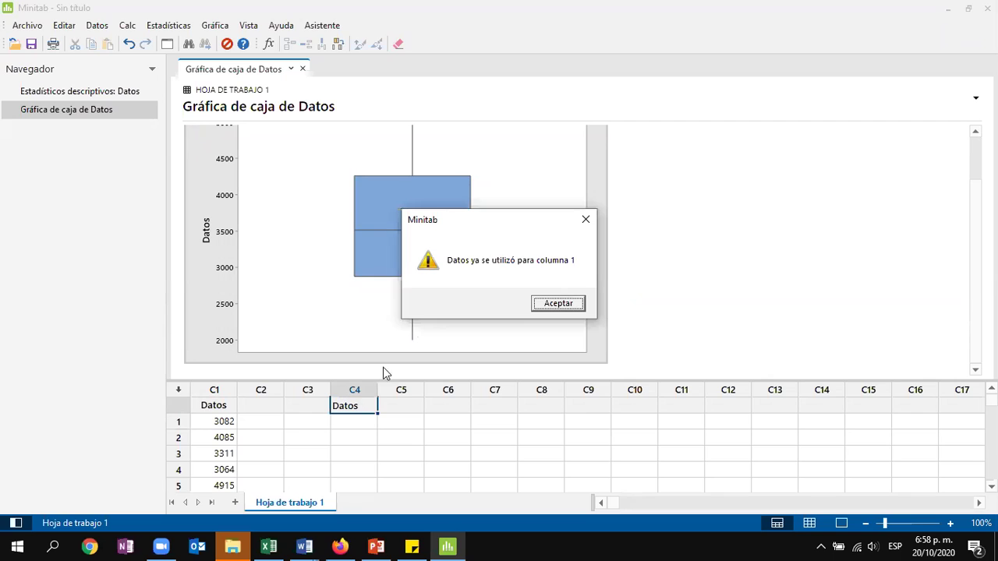
{"action": "left_click", "coordinate": [558, 304]}
{"action": "type", "text": "2"}
Fill rows 1 to 8 of Datos2 with 2000, 2000, 2500, 2500, 2600, 2600, 5000 and 5050
{"action": "left_click", "coordinate": [357, 421]}
{"action": "type", "text": "3900"}
{"action": "key", "text": "Return"}
{"action": "type", "text": "2000"}
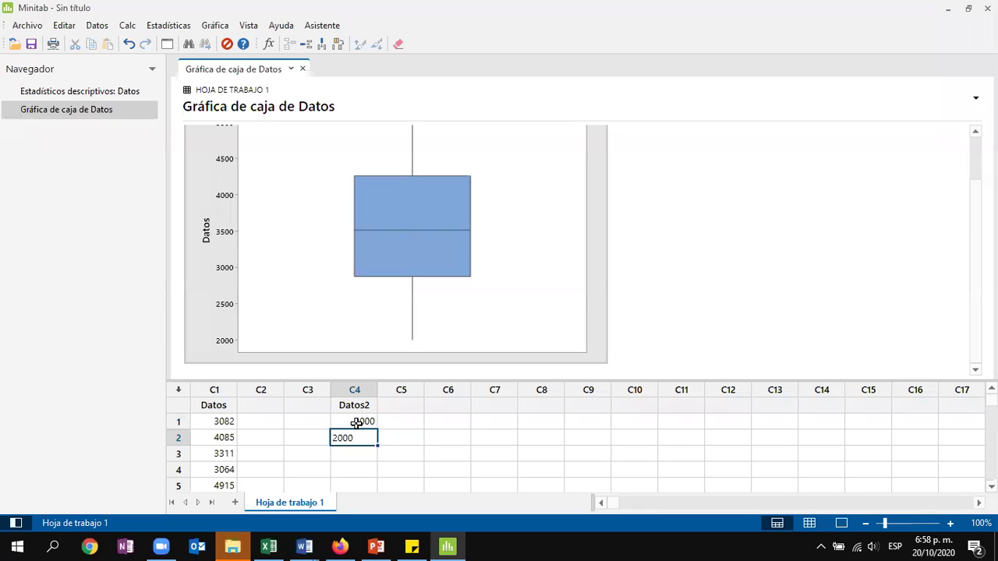
{"action": "key", "text": "Return"}
{"action": "type", "text": "2500"}
{"action": "key", "text": "Return"}
{"action": "type", "text": "2500"}
{"action": "key", "text": "Return"}
{"action": "type", "text": "2600"}
{"action": "key", "text": "Return"}
{"action": "type", "text": "2600"}
{"action": "key", "text": "Return"}
{"action": "type", "text": "5000"}
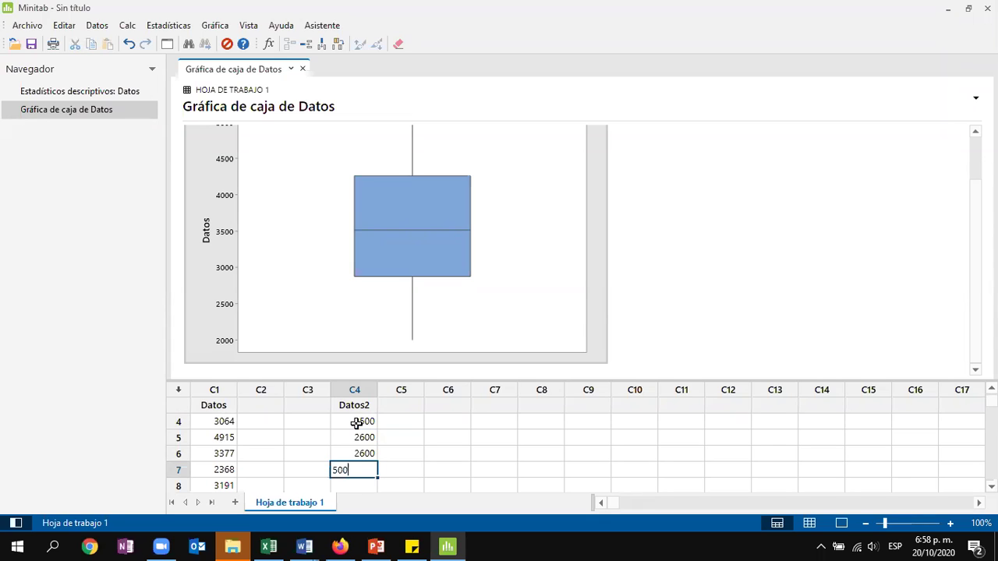
{"action": "key", "text": "Return"}
{"action": "type", "text": "5050"}
{"action": "key", "text": "Return"}
{"action": "key", "text": "Return"}
{"action": "key", "text": "Return"}
{"action": "key", "text": "Return"}
{"action": "type", "text": "5"}
{"action": "key", "text": "BackSpace"}
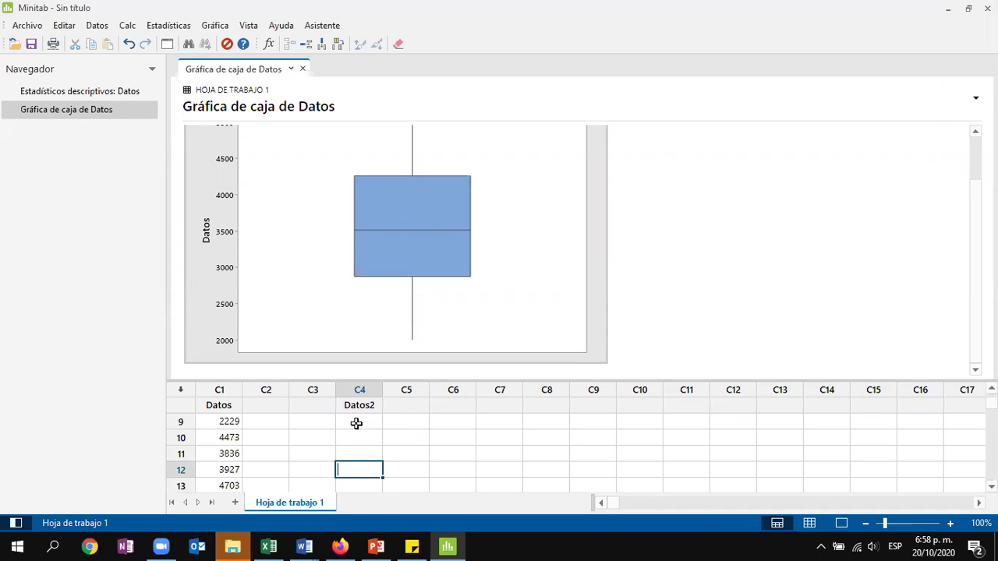
{"action": "scroll", "coordinate": [356, 437], "scroll_direction": "up", "scroll_amount": 3}
{"action": "left_click", "coordinate": [356, 470]}
{"action": "key", "text": "Down"}
{"action": "key", "text": "Down"}
{"action": "key", "text": "Down"}
{"action": "key", "text": "Down"}
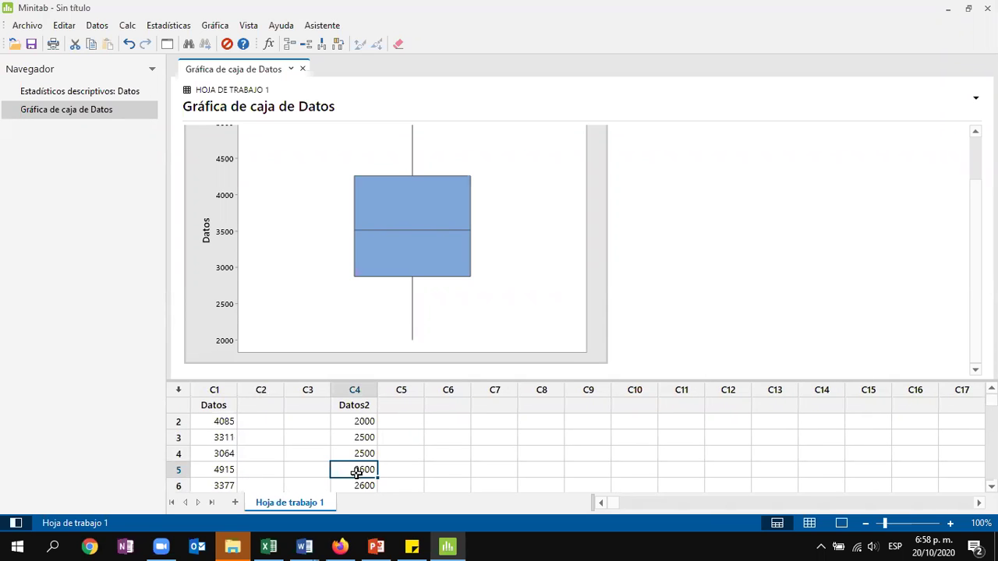
{"action": "key", "text": "Down"}
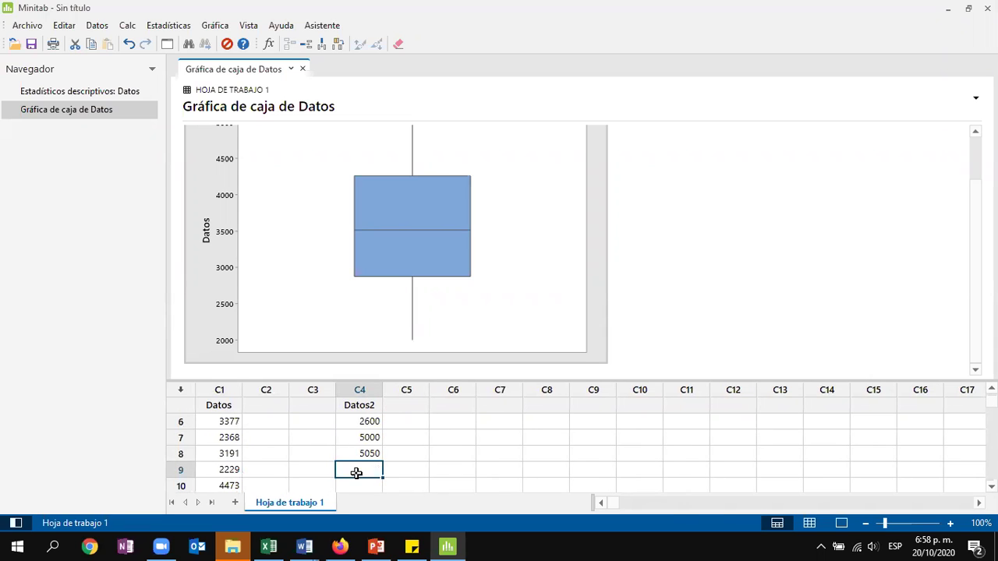
Continue Datos2 in rows 9 to 13 with 6000, 6000, 6700, 6800 and the extreme value 19000
{"action": "type", "text": "6000"}
{"action": "key", "text": "Return"}
{"action": "type", "text": "6000"}
{"action": "key", "text": "Return"}
{"action": "type", "text": "6700"}
{"action": "key", "text": "Return"}
{"action": "type", "text": "6800"}
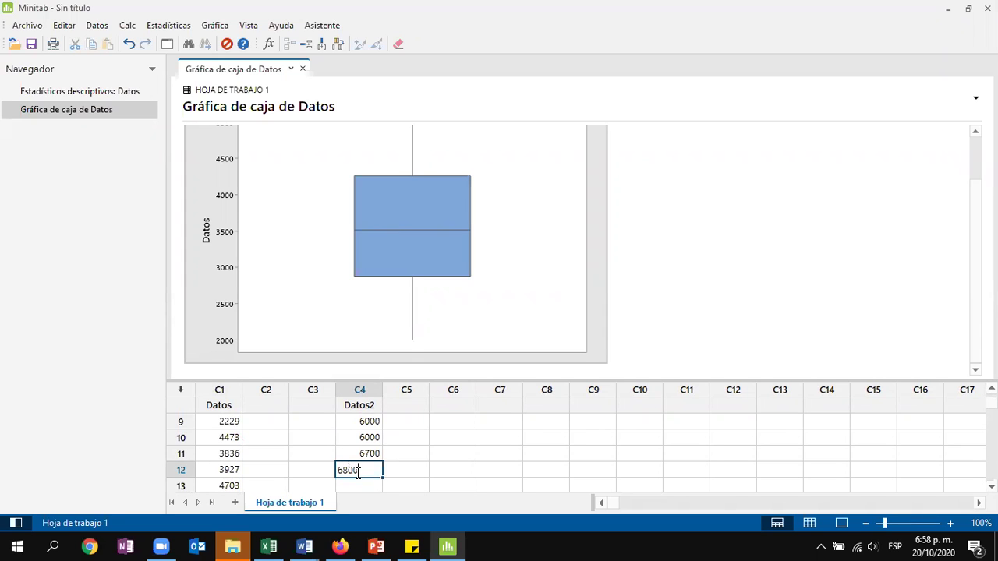
{"action": "key", "text": "Return"}
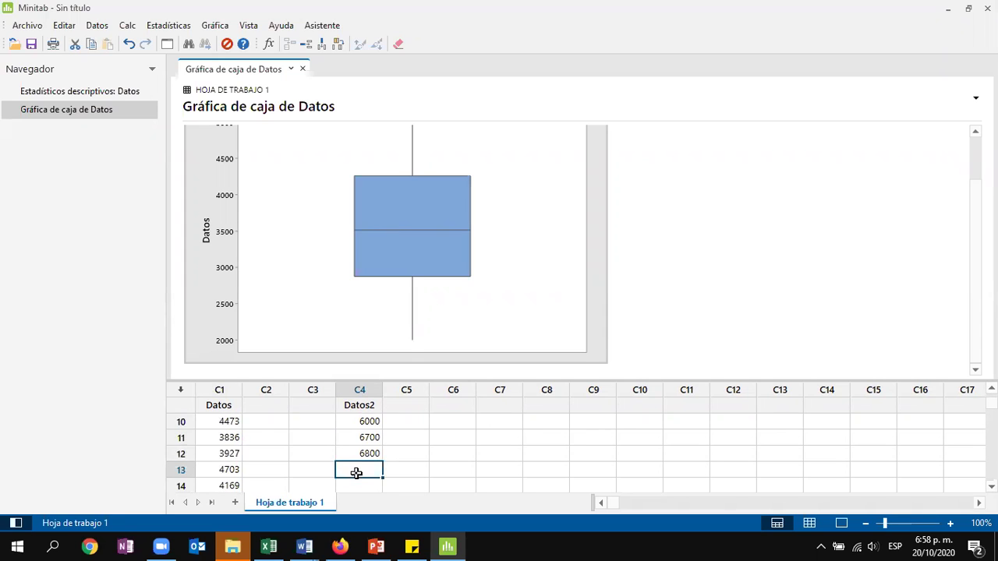
{"action": "type", "text": "19000"}
{"action": "key", "text": "Return"}
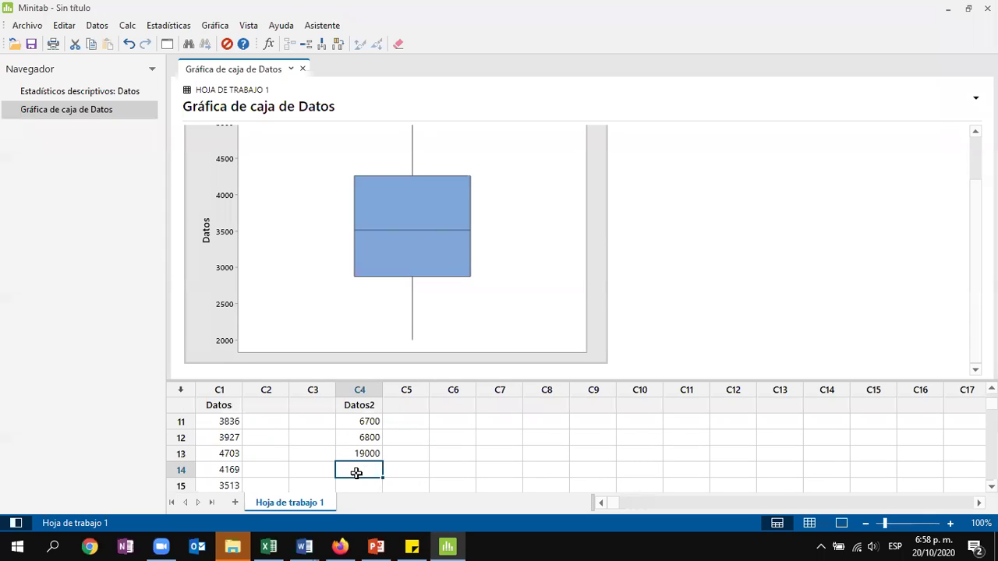
Create a simple one-Y box plot with Datos2 as the only graph variable
{"action": "left_click", "coordinate": [215, 25]}
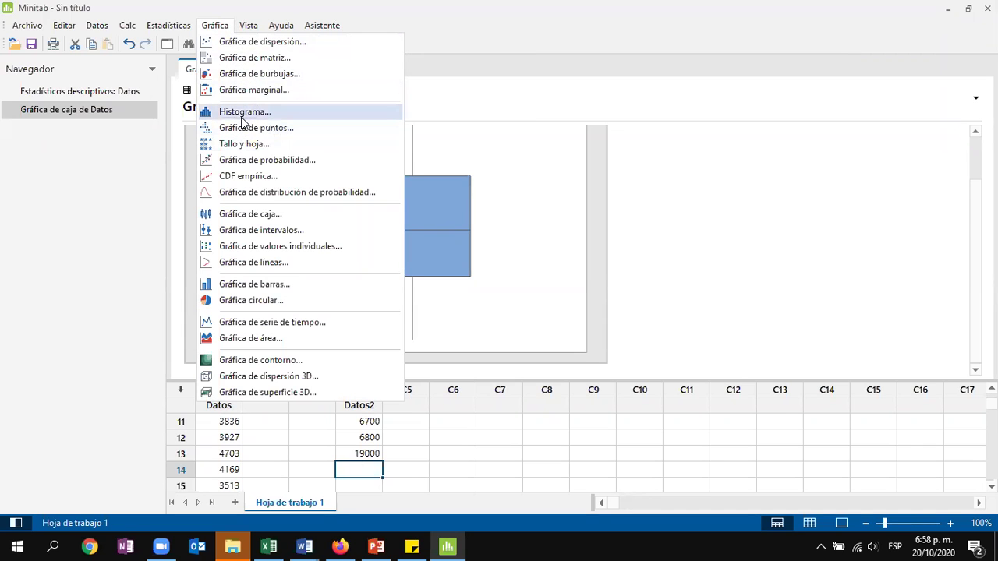
{"action": "left_click", "coordinate": [245, 213]}
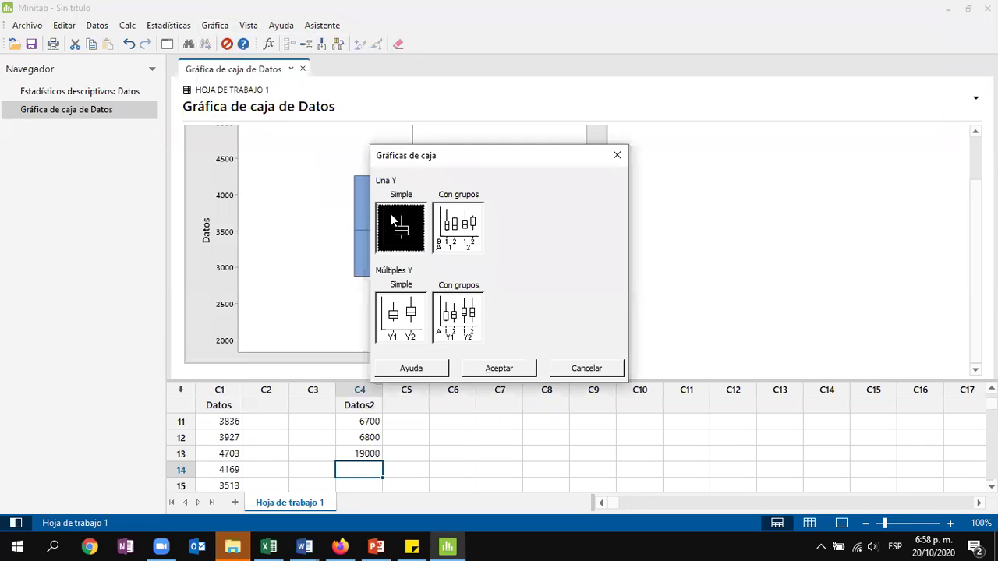
{"action": "left_click", "coordinate": [499, 368]}
{"action": "key", "text": "Delete"}
{"action": "double_click", "coordinate": [338, 185]}
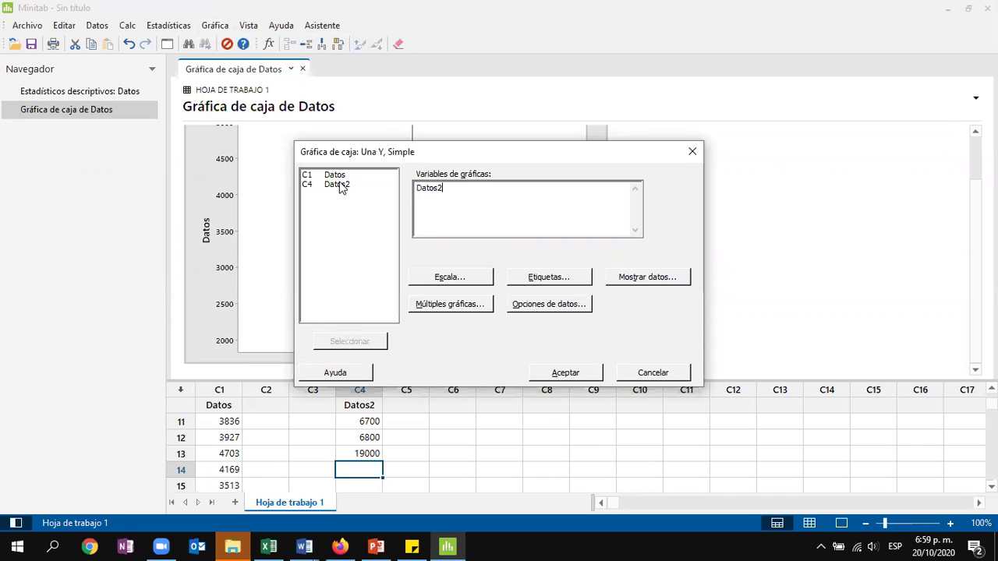
{"action": "left_click", "coordinate": [591, 374]}
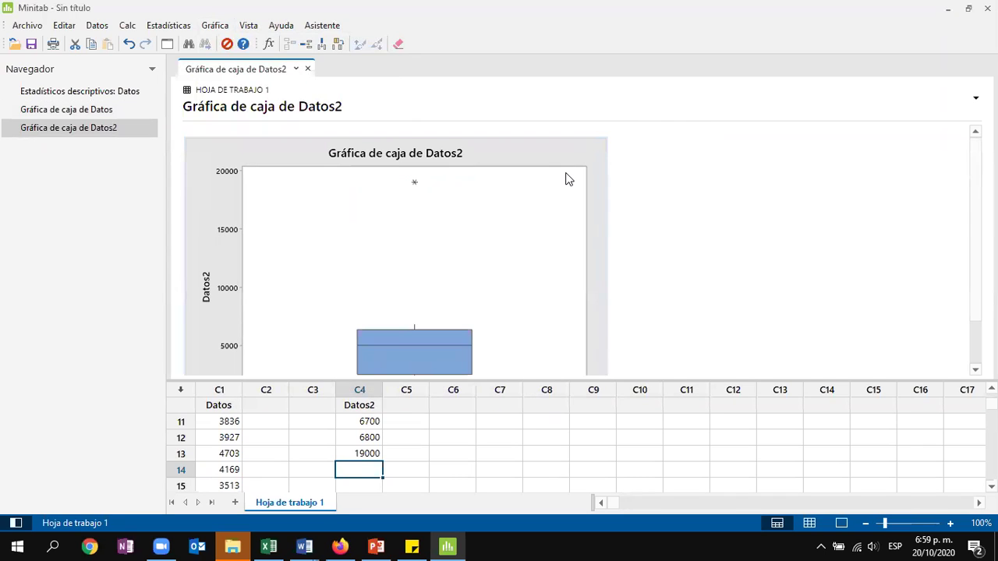
Examine the outlier, box and whiskers in the Datos2 box plot
{"action": "scroll", "coordinate": [564, 178], "scroll_direction": "down", "scroll_amount": 1}
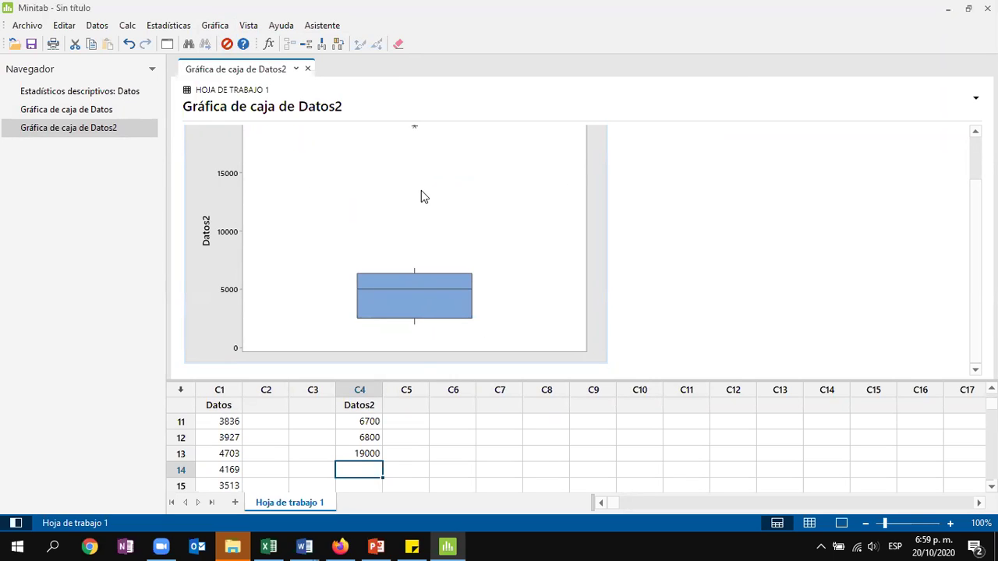
{"action": "scroll", "coordinate": [421, 197], "scroll_direction": "up", "scroll_amount": 1}
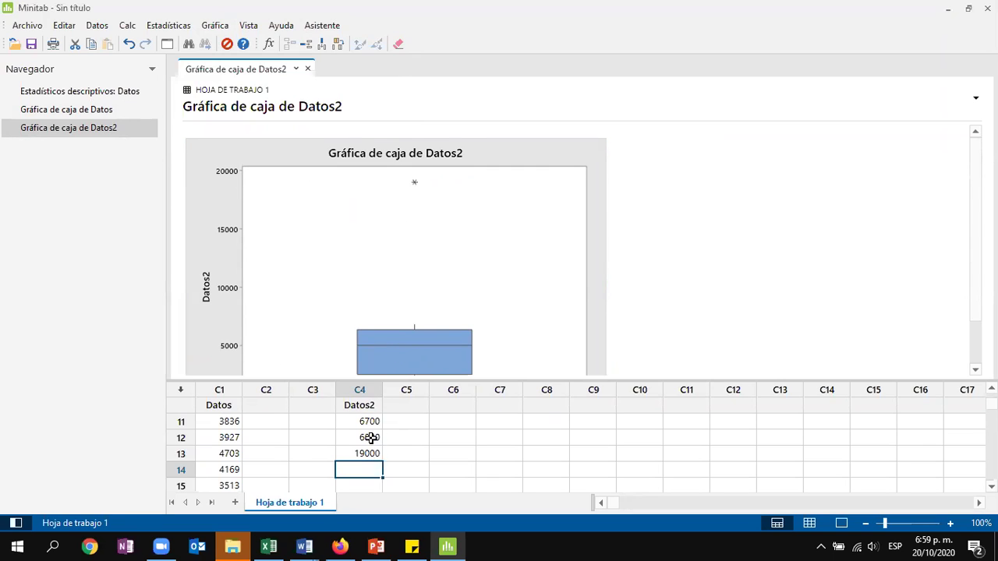
{"action": "mouse_move", "coordinate": [415, 184]}
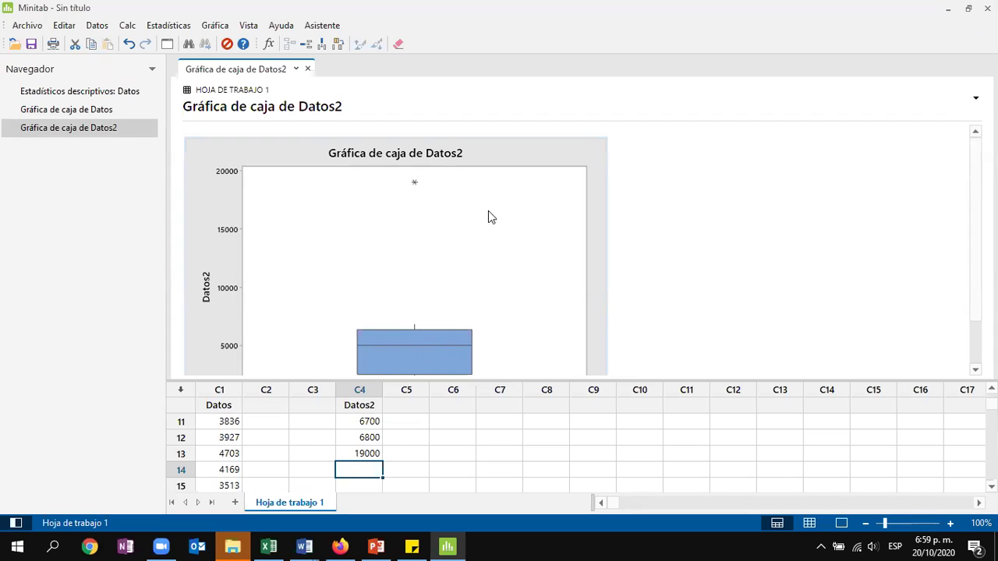
{"action": "scroll", "coordinate": [488, 217], "scroll_direction": "down", "scroll_amount": 1}
{"action": "mouse_move", "coordinate": [417, 291]}
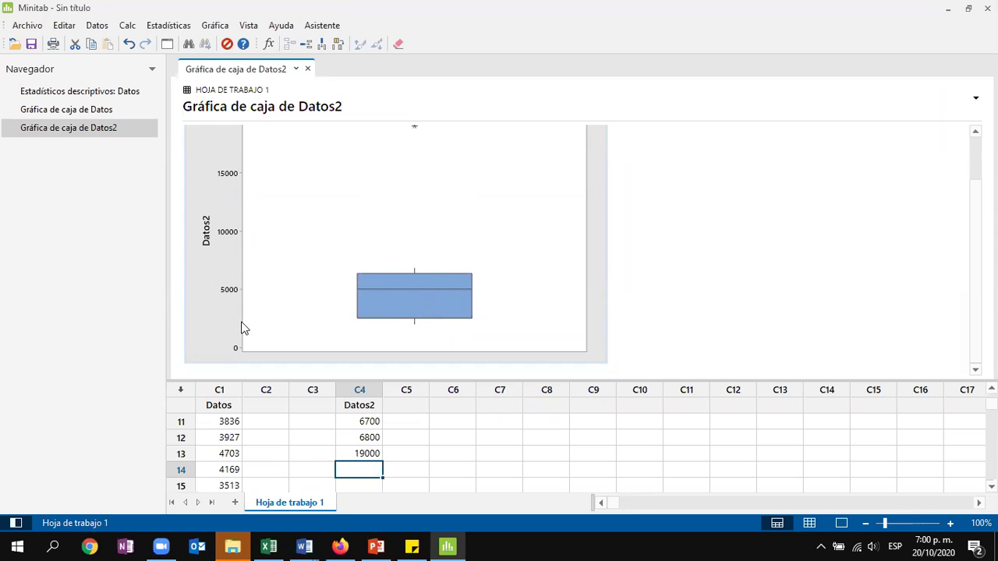
Compare the Datos2 values in the worksheet with the median line, whiskers and outlier of its box plot
{"action": "scroll", "coordinate": [378, 415], "scroll_direction": "up", "scroll_amount": 4}
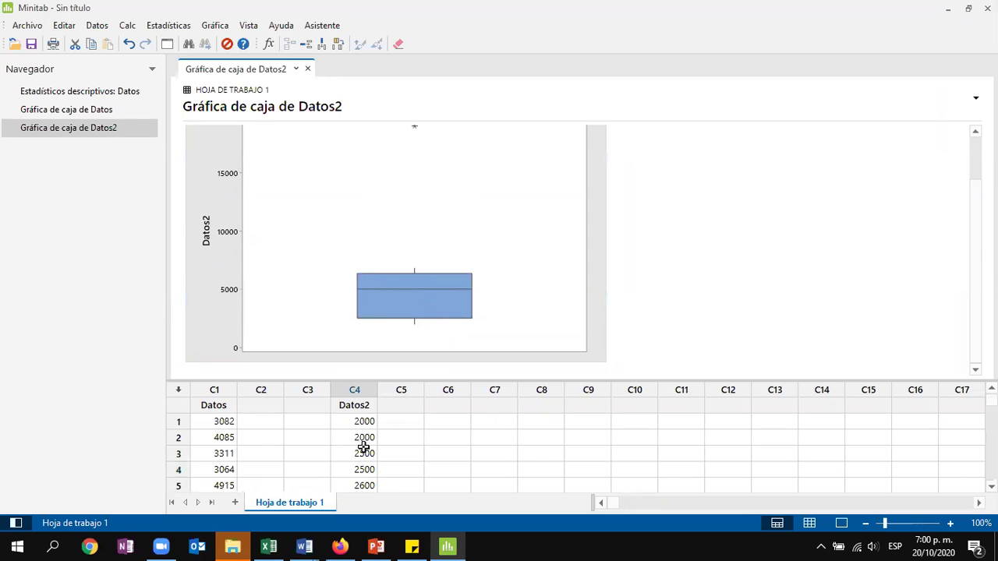
{"action": "left_click", "coordinate": [358, 453]}
{"action": "left_click", "coordinate": [359, 469]}
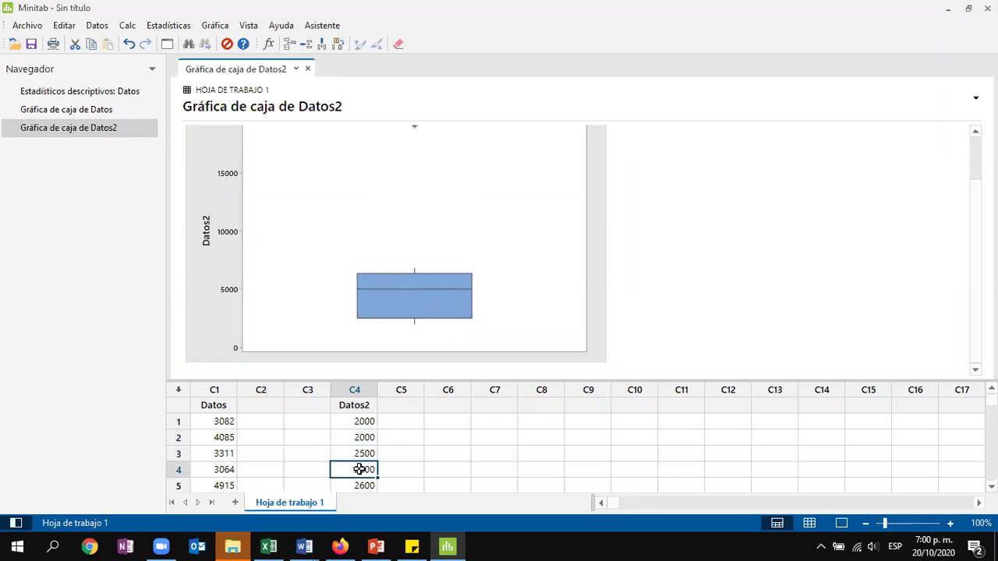
{"action": "scroll", "coordinate": [370, 460], "scroll_direction": "down", "scroll_amount": 4}
{"action": "scroll", "coordinate": [362, 446], "scroll_direction": "up", "scroll_amount": 4}
{"action": "key", "text": "Down"}
{"action": "key", "text": "Down"}
{"action": "key", "text": "Down"}
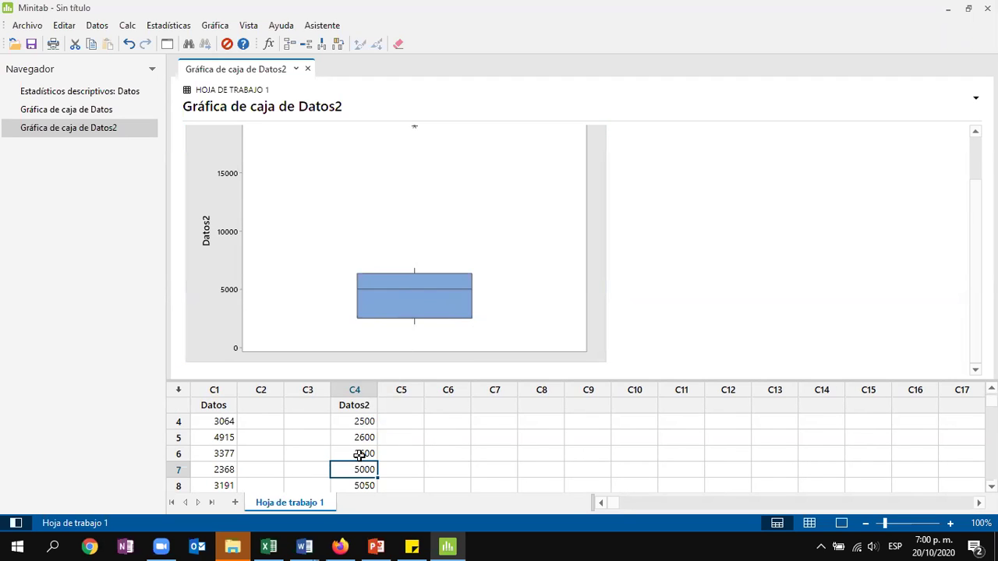
{"action": "key", "text": "Up"}
{"action": "key", "text": "Down"}
{"action": "key", "text": "Up"}
{"action": "key", "text": "Down"}
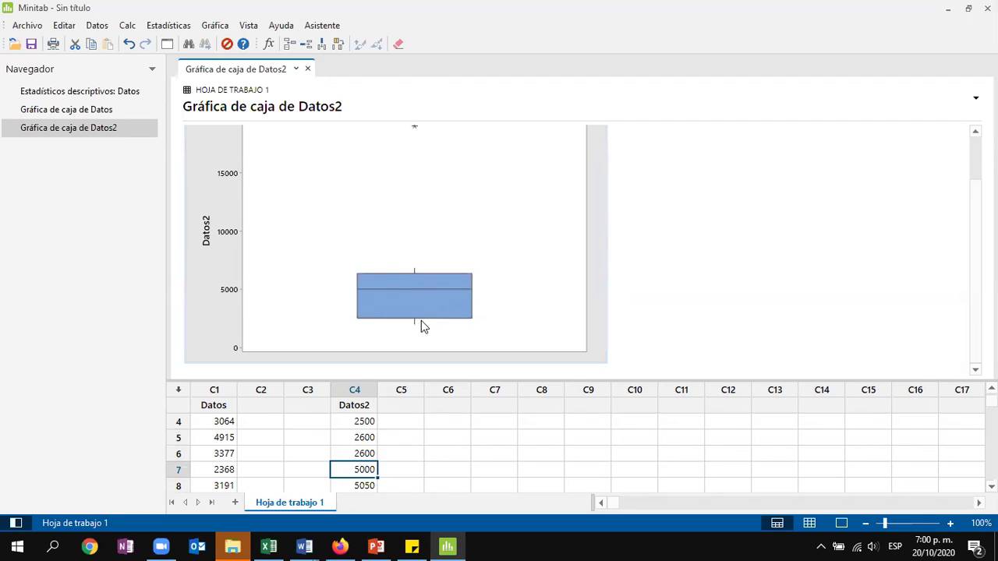
{"action": "scroll", "coordinate": [639, 311], "scroll_direction": "up", "scroll_amount": 1}
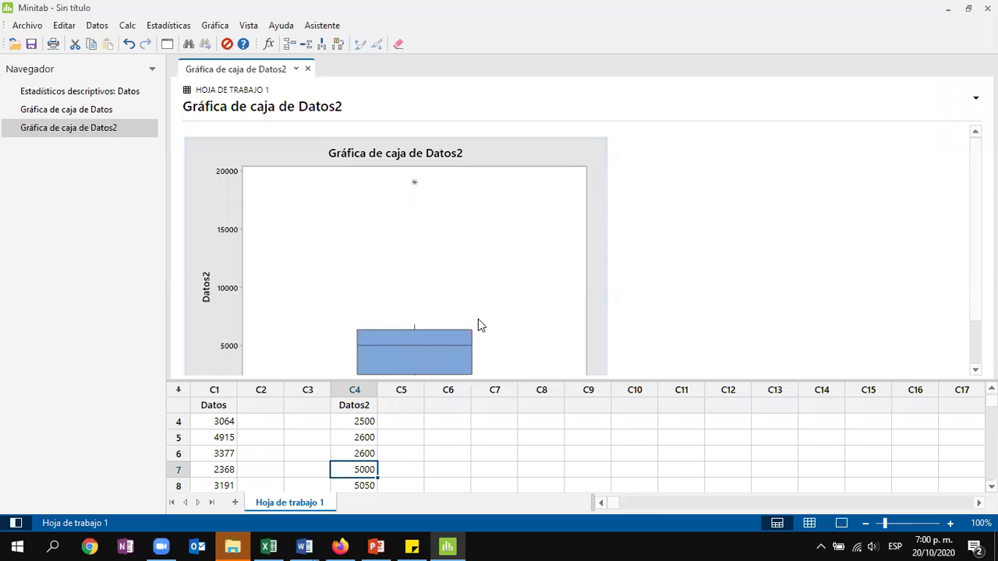
{"action": "scroll", "coordinate": [479, 325], "scroll_direction": "down", "scroll_amount": 1}
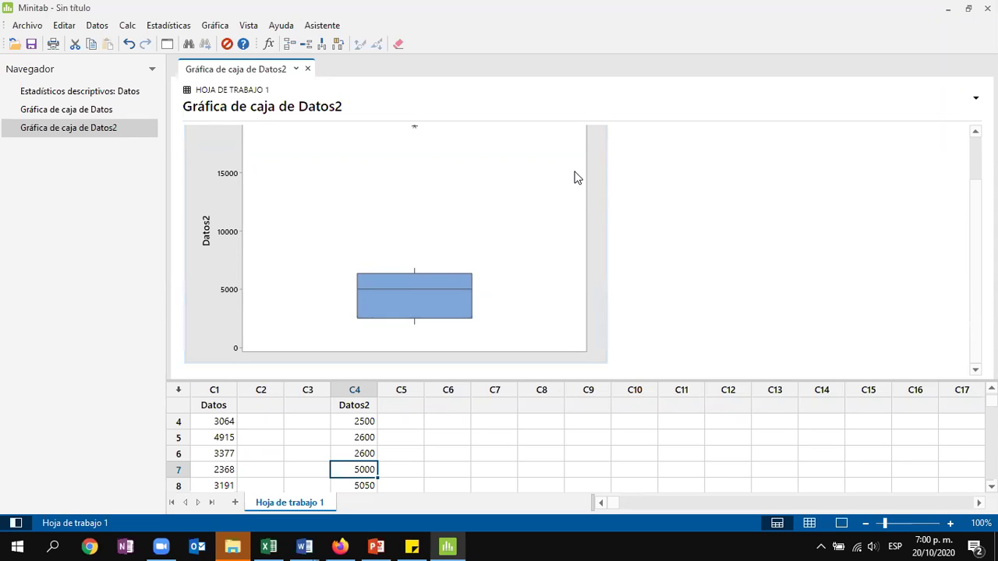
{"action": "scroll", "coordinate": [568, 177], "scroll_direction": "up", "scroll_amount": 2}
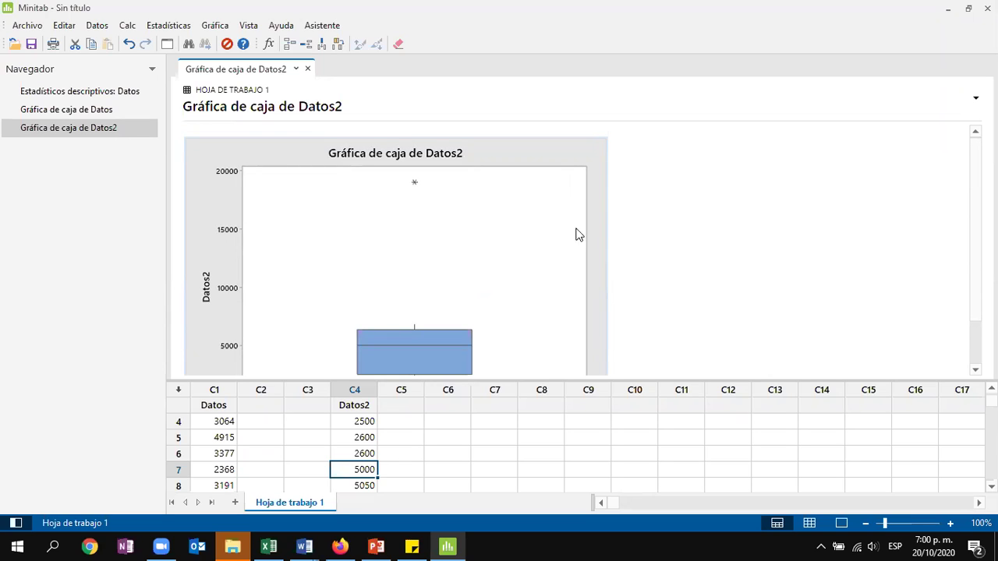
{"action": "scroll", "coordinate": [543, 233], "scroll_direction": "down", "scroll_amount": 2}
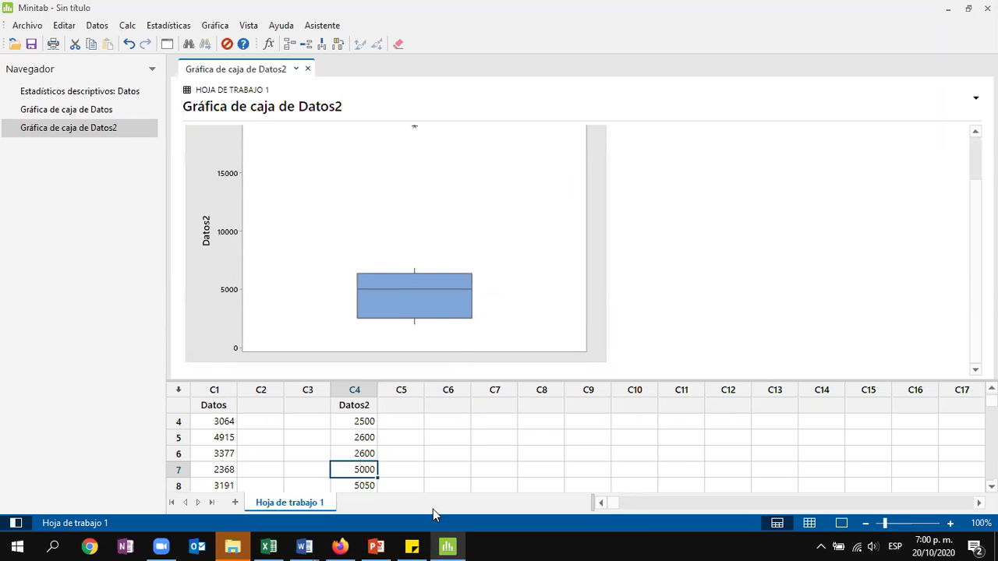
Compare the example box plot on the PowerPoint slide with the Datos2 box plot in Minitab
{"action": "left_click", "coordinate": [376, 545]}
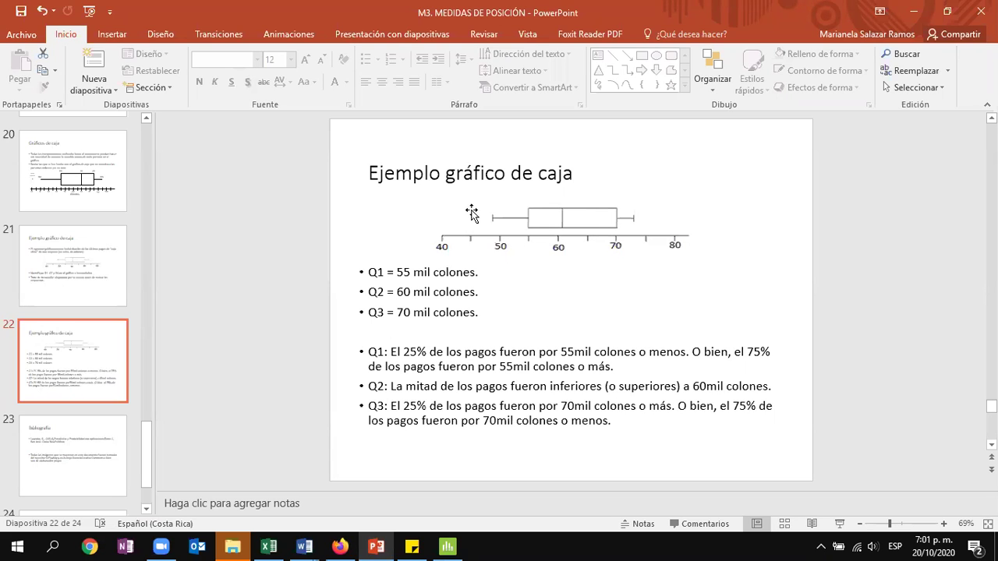
{"action": "left_click", "coordinate": [445, 546]}
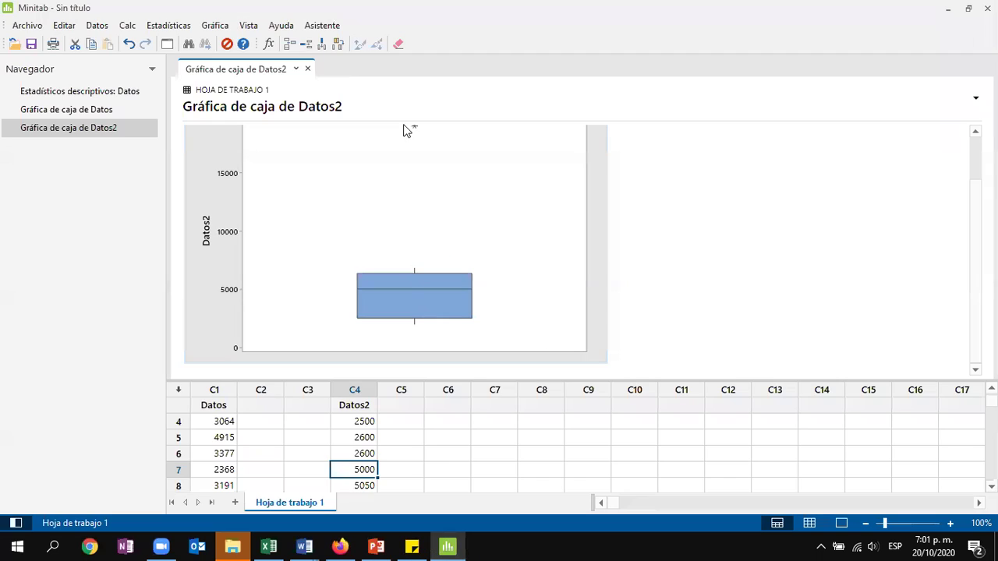
{"action": "mouse_move", "coordinate": [419, 307]}
{"action": "scroll", "coordinate": [419, 304], "scroll_direction": "up", "scroll_amount": 1}
{"action": "scroll", "coordinate": [420, 304], "scroll_direction": "down", "scroll_amount": 1}
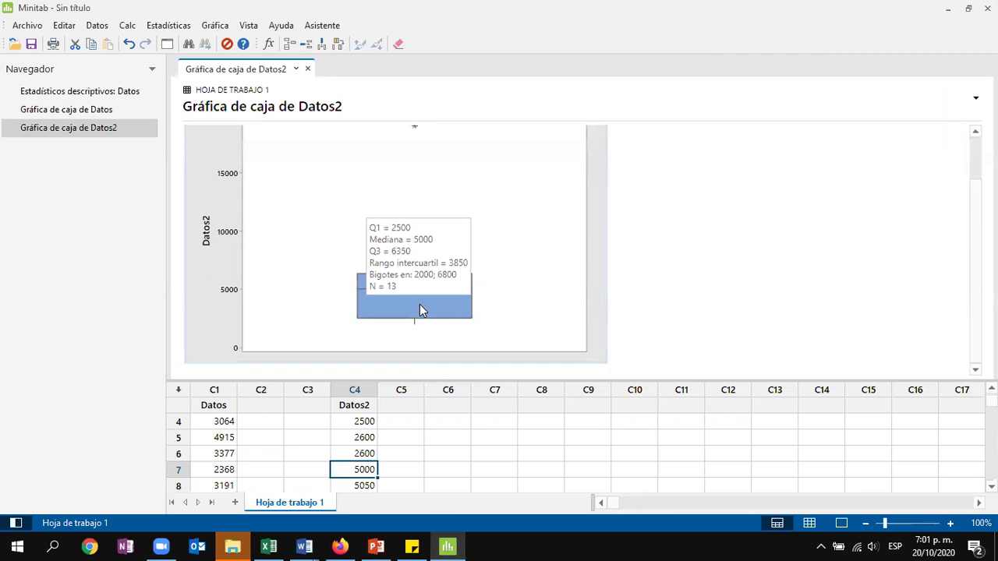
{"action": "left_click", "coordinate": [376, 546]}
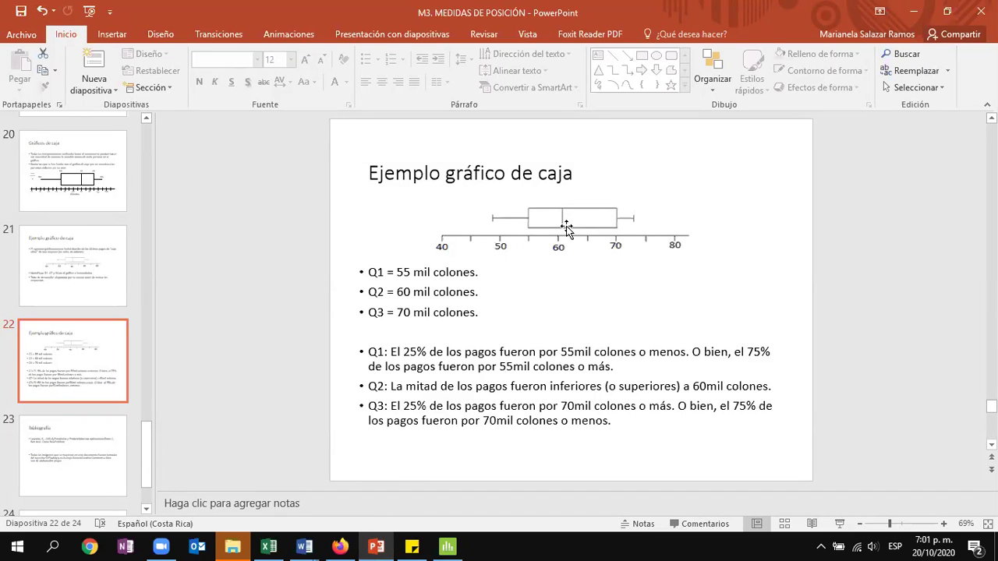
{"action": "key", "text": "alt+Tab"}
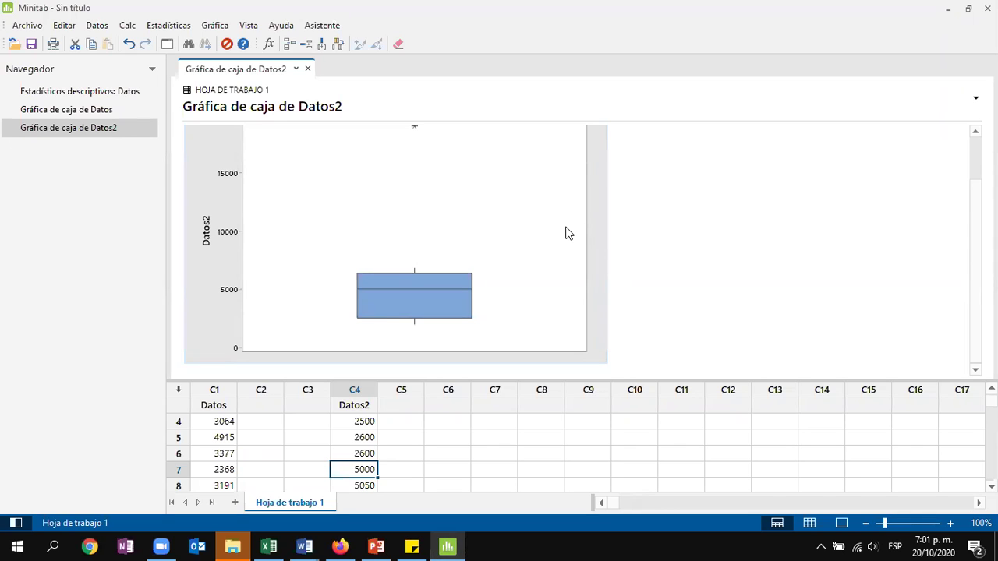
{"action": "left_click", "coordinate": [212, 27]}
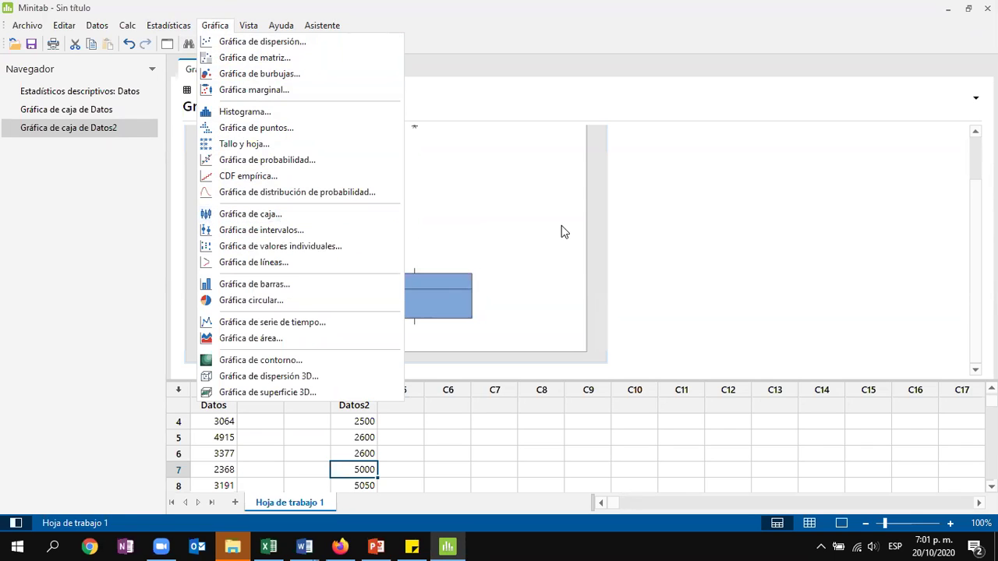
{"action": "left_click", "coordinate": [645, 230]}
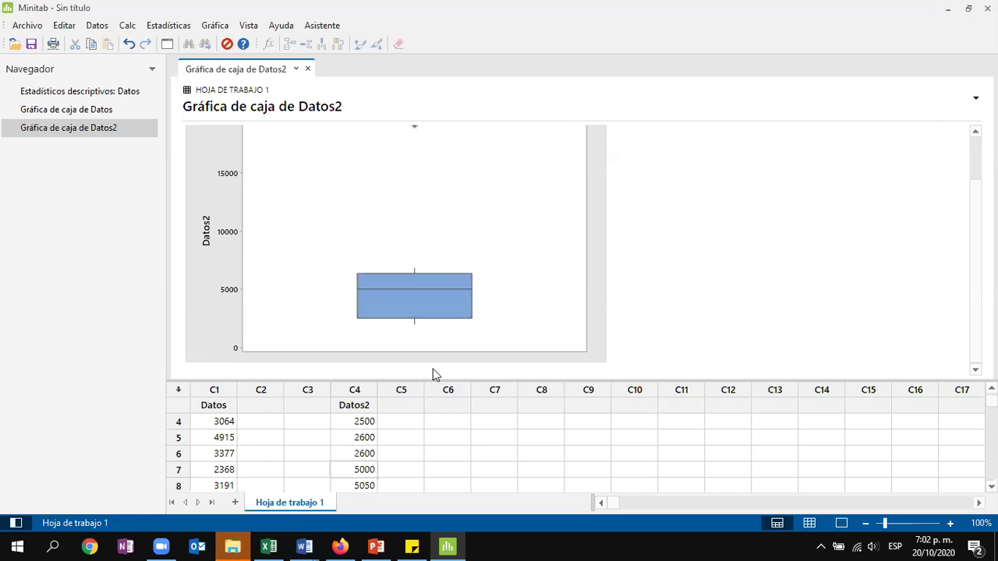
Switch to Firefox and locate the VPN remote-access configuration guides on the Probabilidad y Estadística course page
{"action": "left_click", "coordinate": [340, 547]}
{"action": "left_click", "coordinate": [41, 7]}
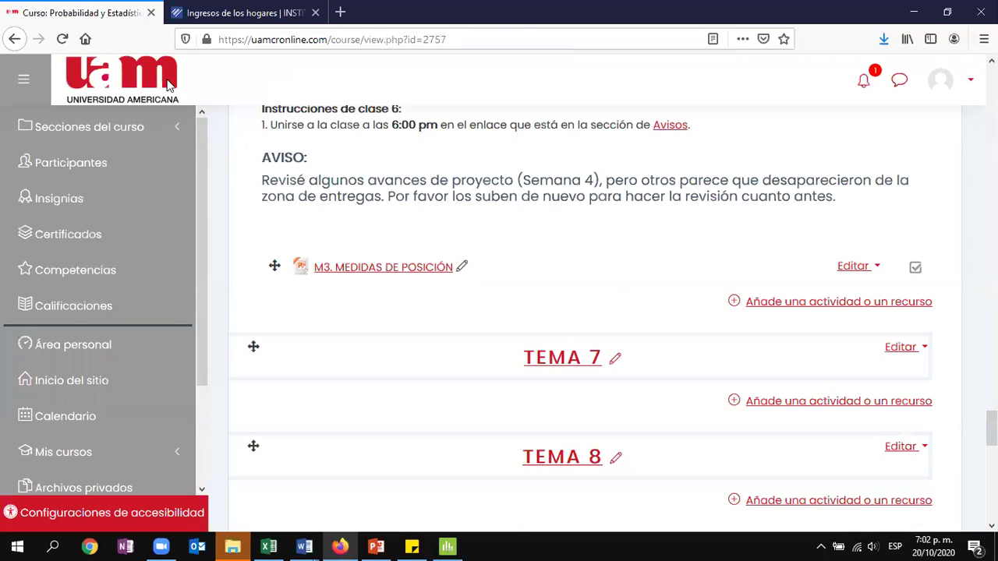
{"action": "scroll", "coordinate": [438, 263], "scroll_direction": "up", "scroll_amount": 8}
{"action": "scroll", "coordinate": [438, 263], "scroll_direction": "up", "scroll_amount": 12}
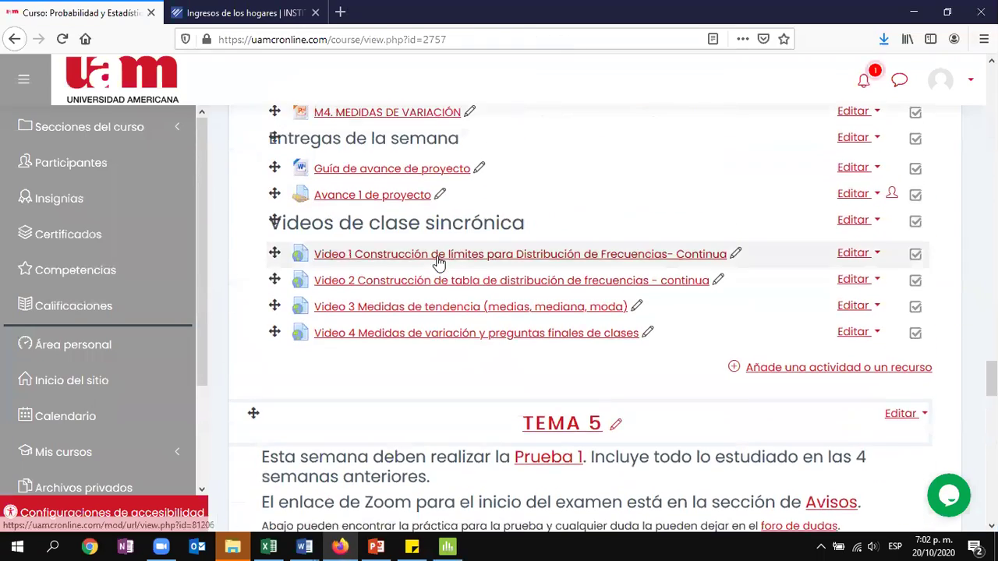
{"action": "scroll", "coordinate": [438, 263], "scroll_direction": "up", "scroll_amount": 5}
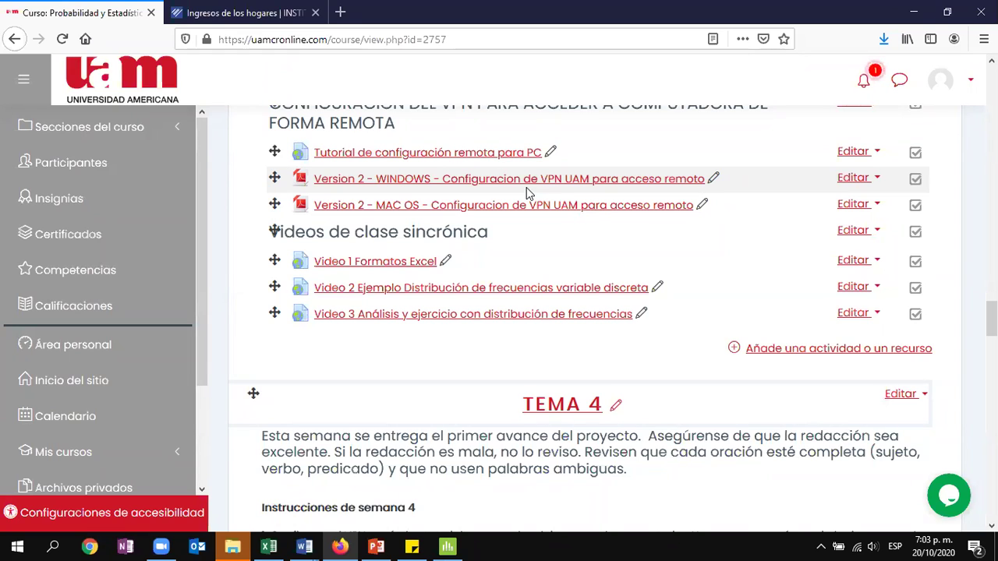
{"action": "left_click", "coordinate": [623, 39]}
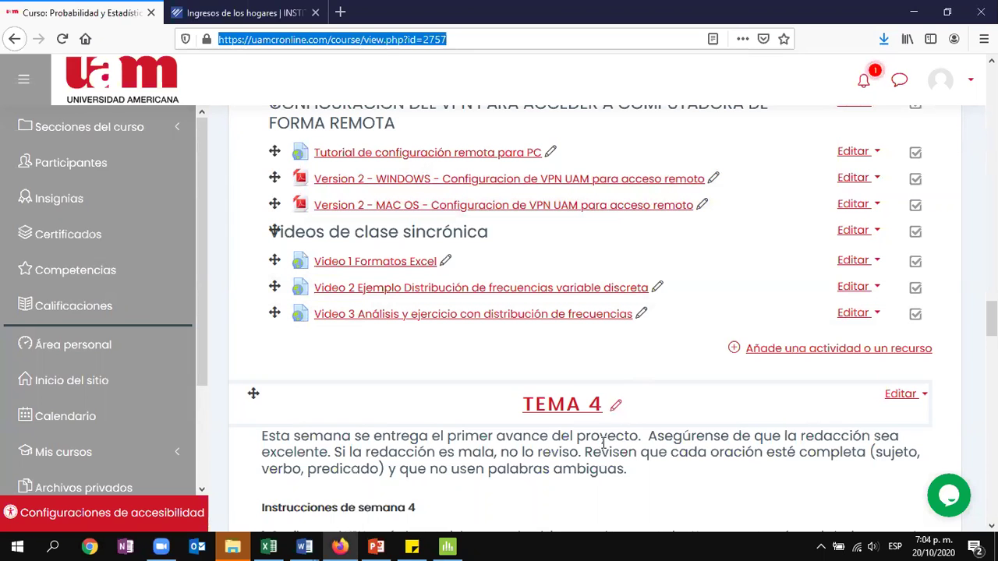
Search Google for MinitAB in a new Firefox tab
{"action": "left_click", "coordinate": [446, 545]}
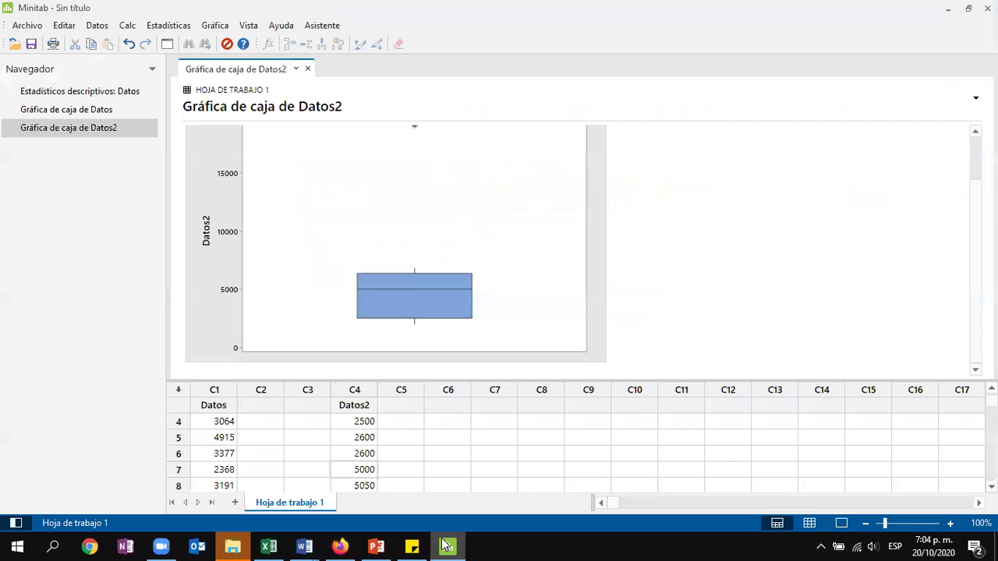
{"action": "left_click", "coordinate": [340, 545]}
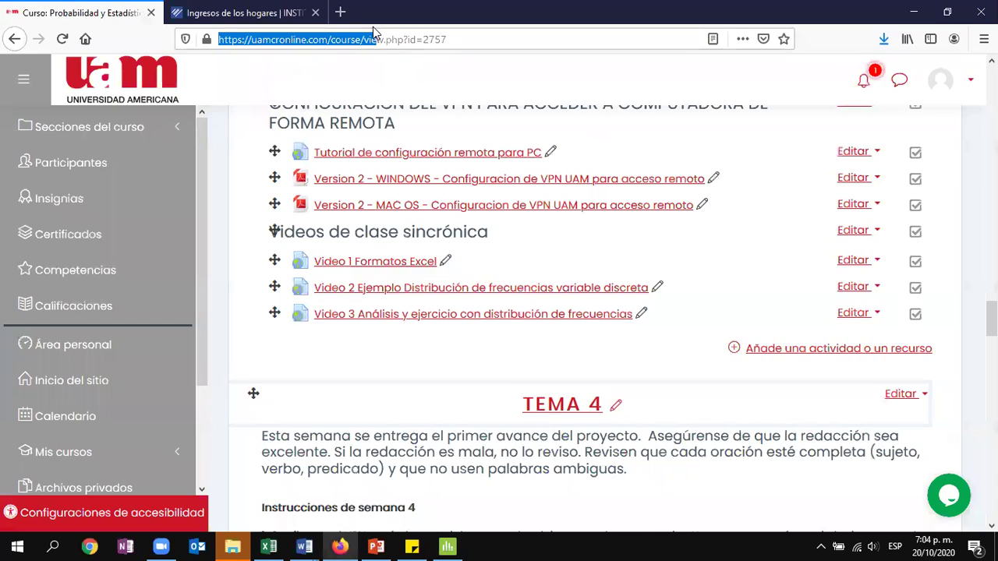
{"action": "left_click", "coordinate": [339, 11]}
{"action": "left_click", "coordinate": [360, 98]}
{"action": "type", "text": "MinitAB"}
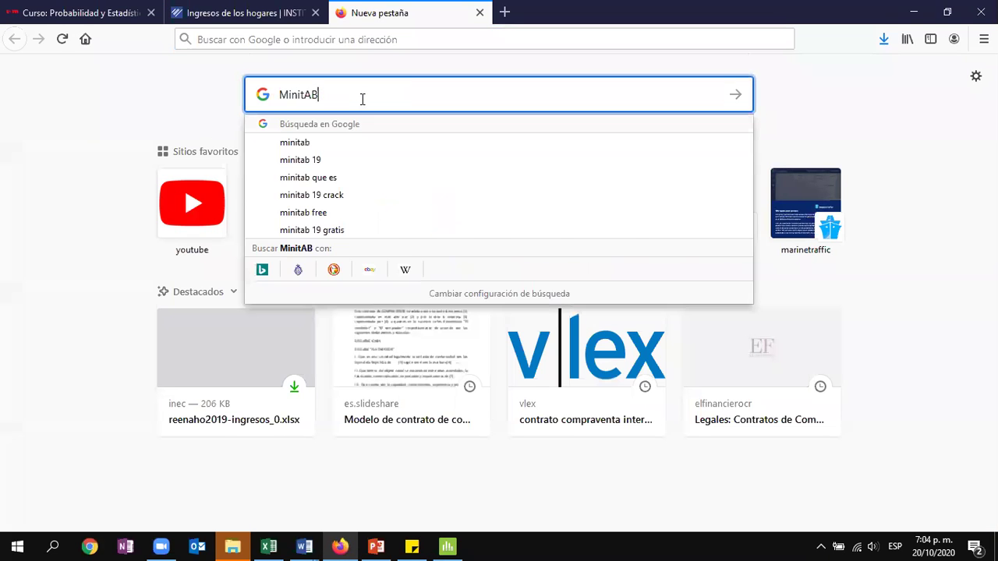
{"action": "key", "text": "Return"}
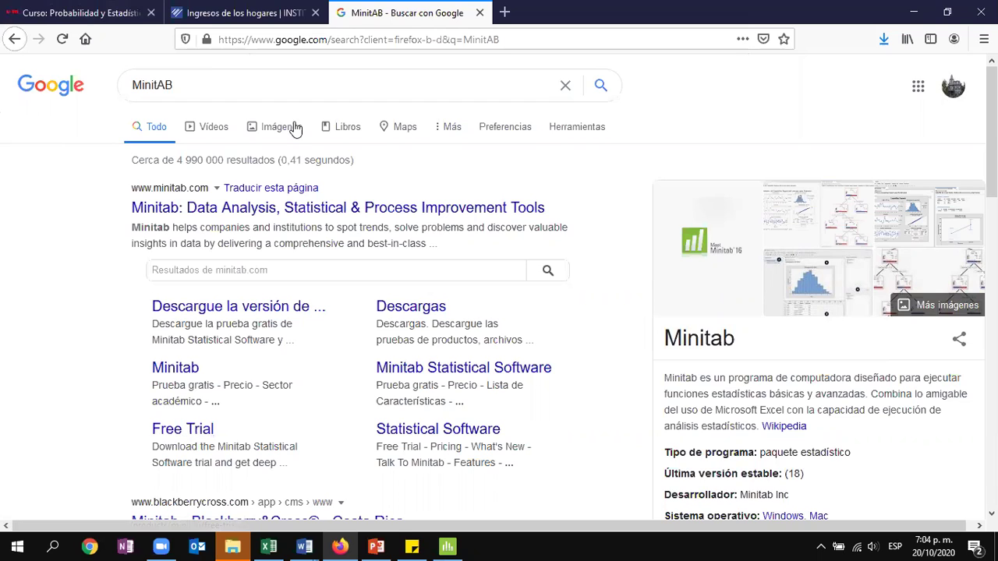
Return to Minitab, check the example box plot slide in PowerPoint, and examine the quartiles and whiskers of the Datos2 box plot
{"action": "mouse_move", "coordinate": [340, 544]}
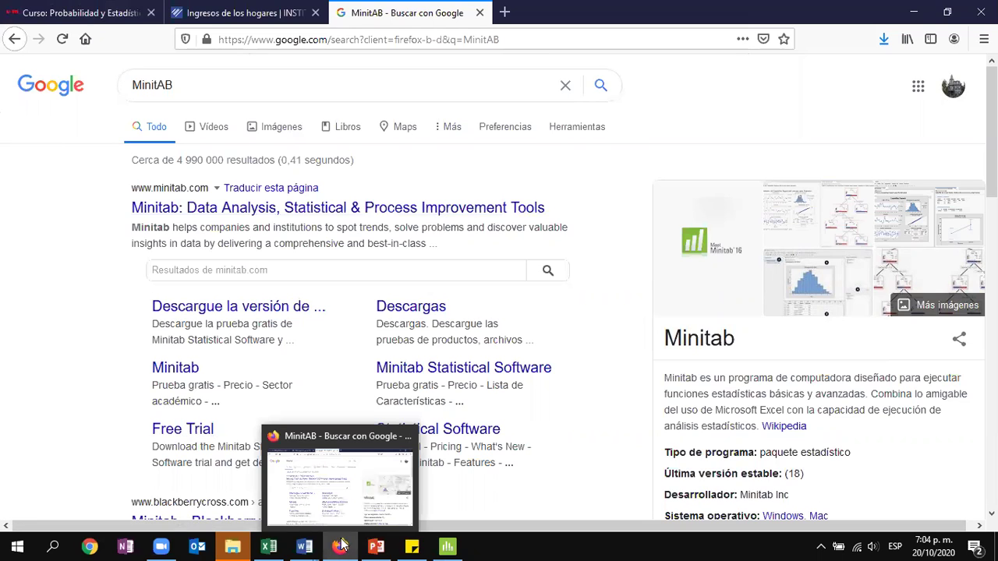
{"action": "left_click", "coordinate": [447, 546]}
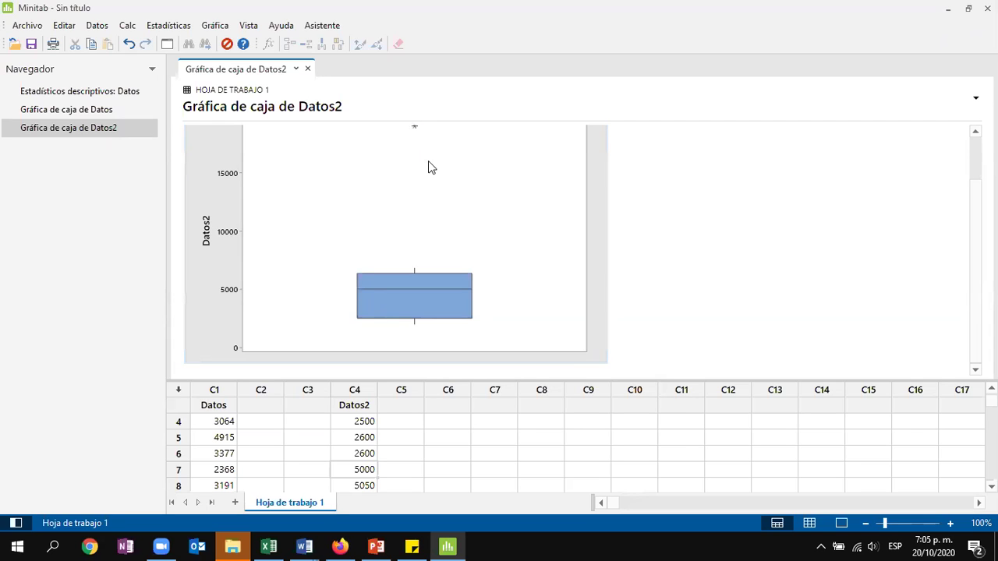
{"action": "left_click", "coordinate": [385, 546]}
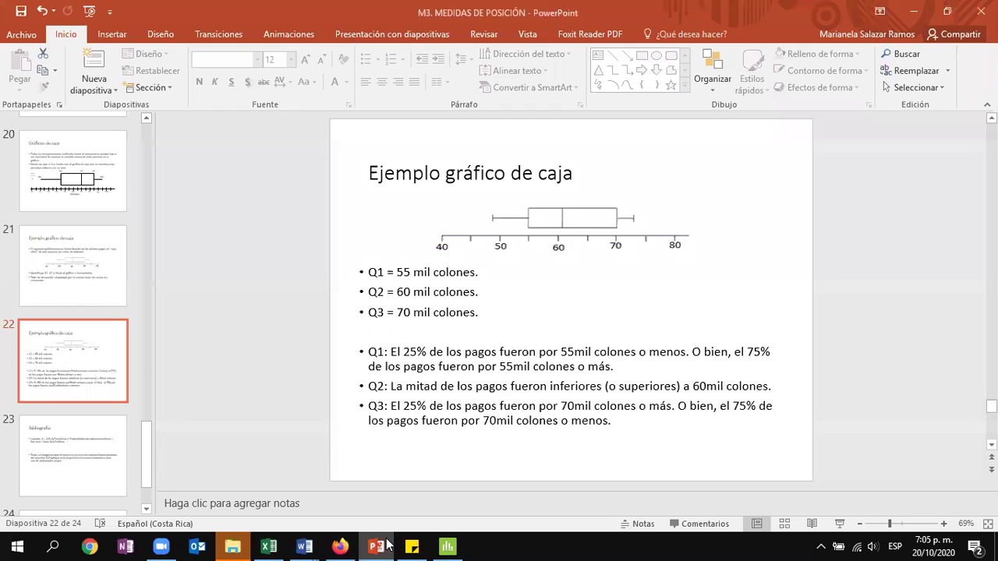
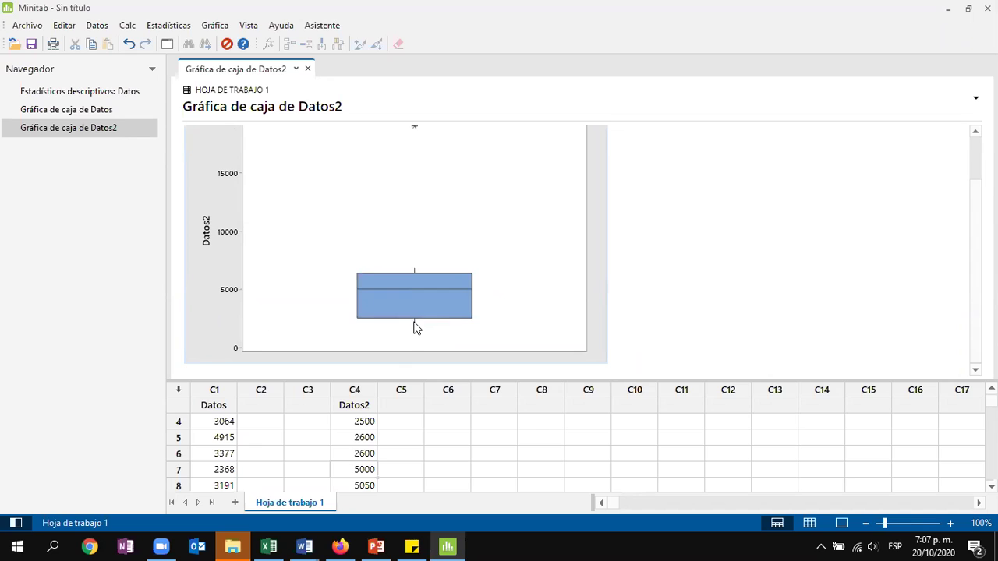
{"action": "mouse_move", "coordinate": [415, 322]}
{"action": "mouse_move", "coordinate": [431, 299]}
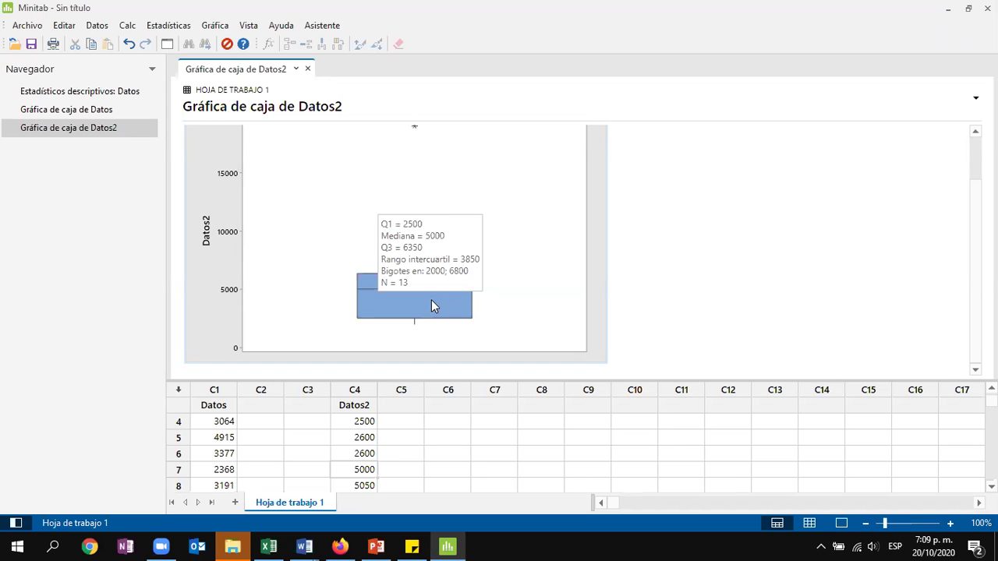
Set up a display of descriptive statistics with Datos2 as the only variable
{"action": "left_click", "coordinate": [166, 32]}
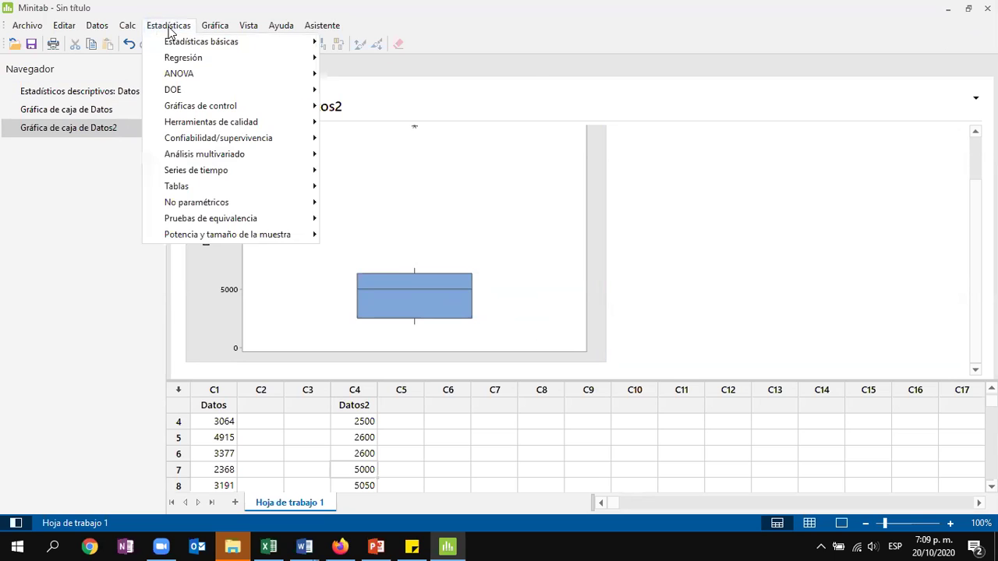
{"action": "mouse_move", "coordinate": [261, 45]}
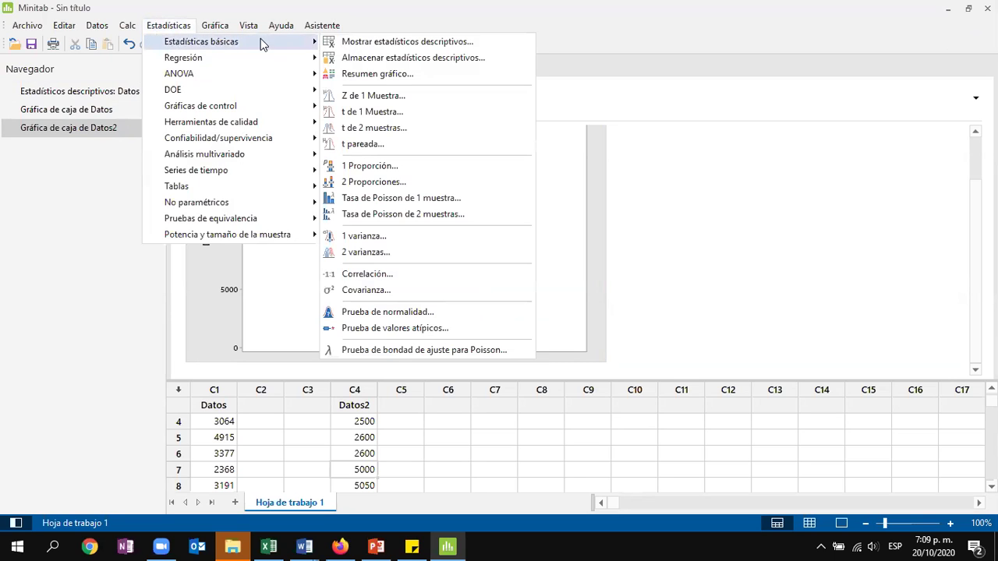
{"action": "left_click", "coordinate": [381, 41]}
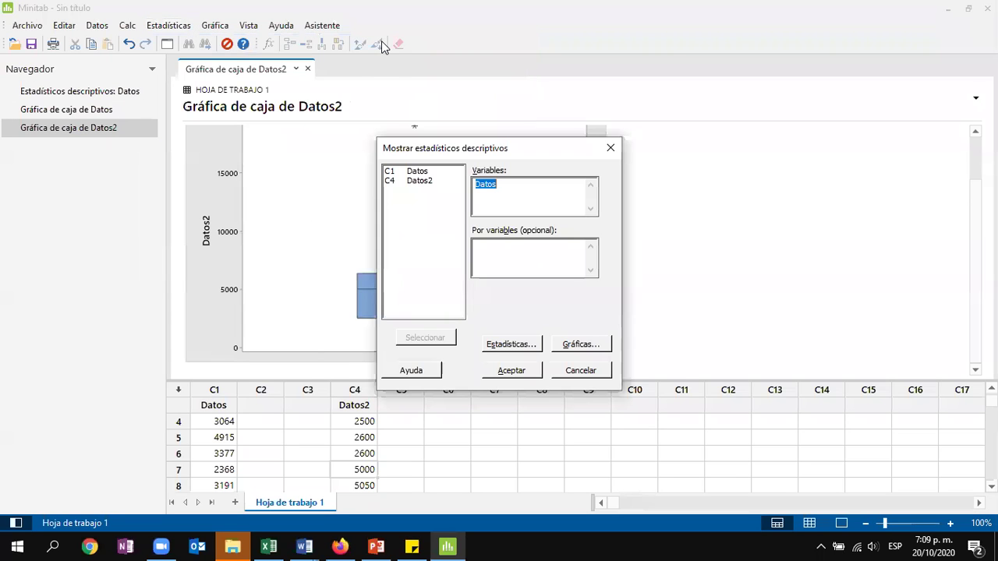
{"action": "double_click", "coordinate": [425, 181]}
Add standard deviation, variance and mode to the selected statistics and generate the Datos2 descriptive statistics
{"action": "left_click", "coordinate": [534, 343]}
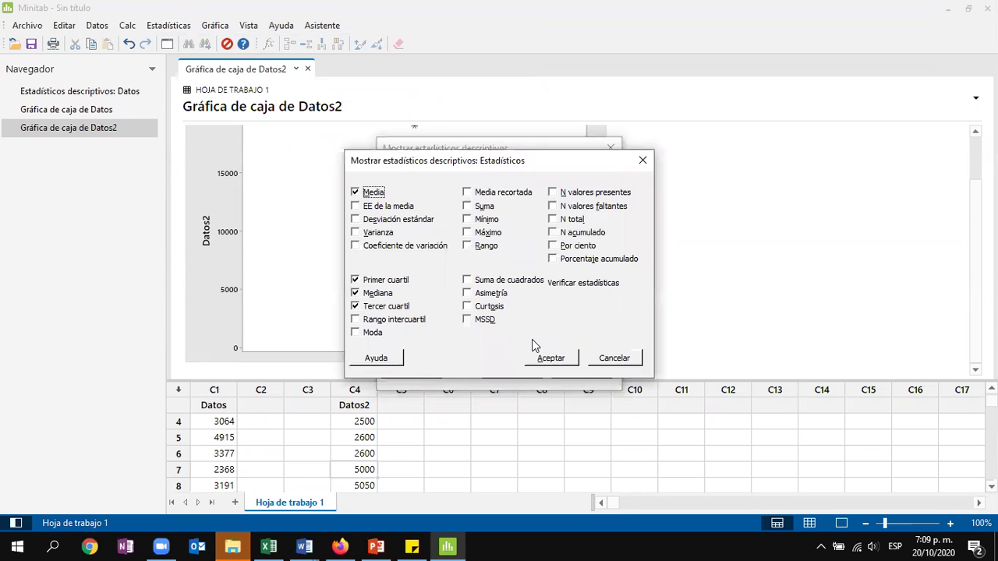
{"action": "left_click", "coordinate": [388, 221]}
{"action": "left_click", "coordinate": [387, 233]}
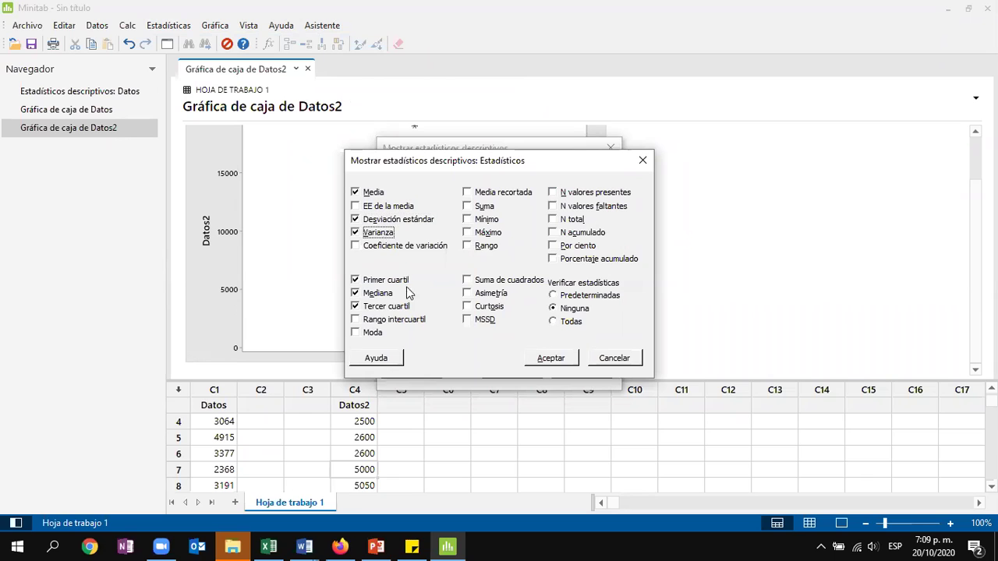
{"action": "left_click", "coordinate": [374, 334]}
{"action": "left_click", "coordinate": [550, 358]}
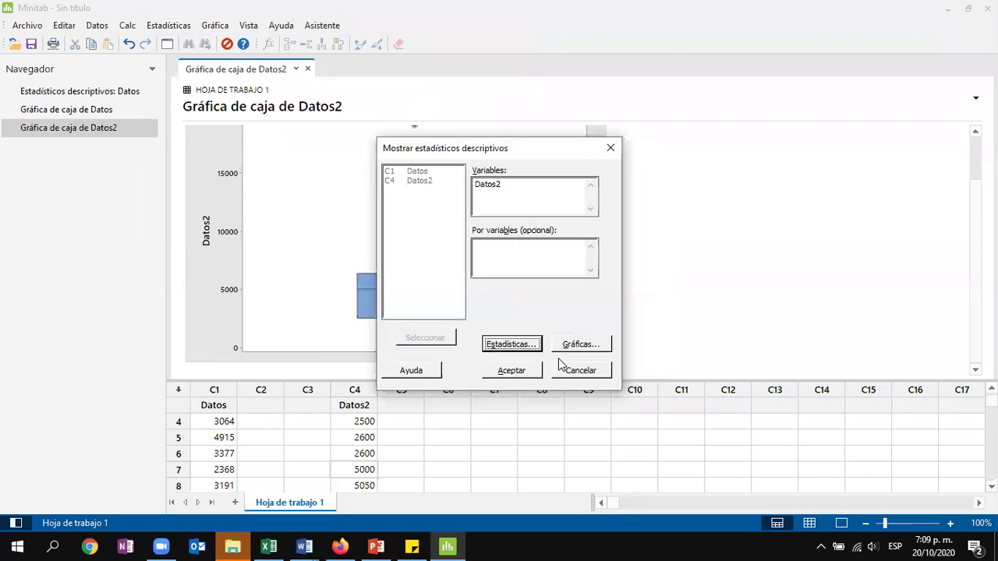
{"action": "left_click", "coordinate": [510, 370]}
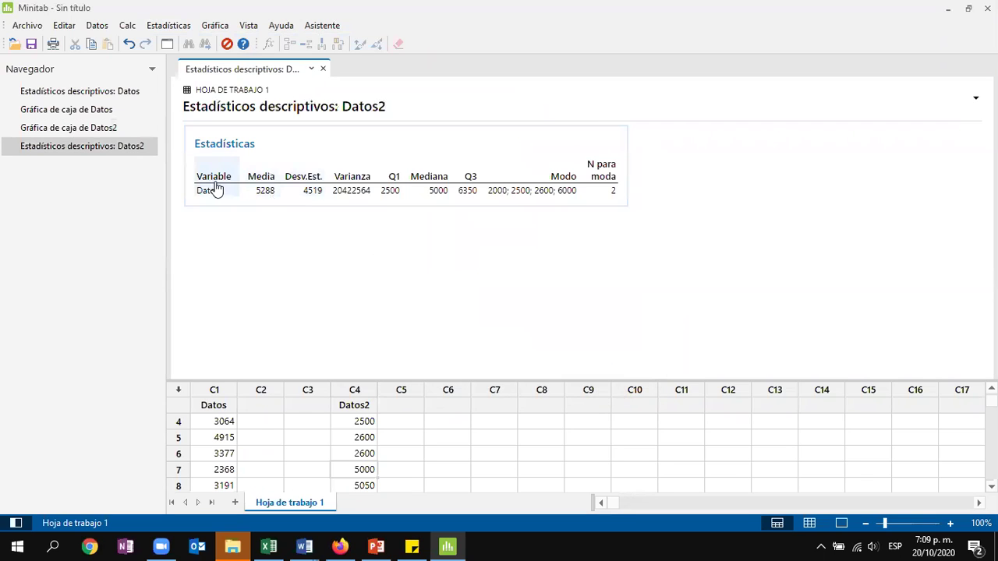